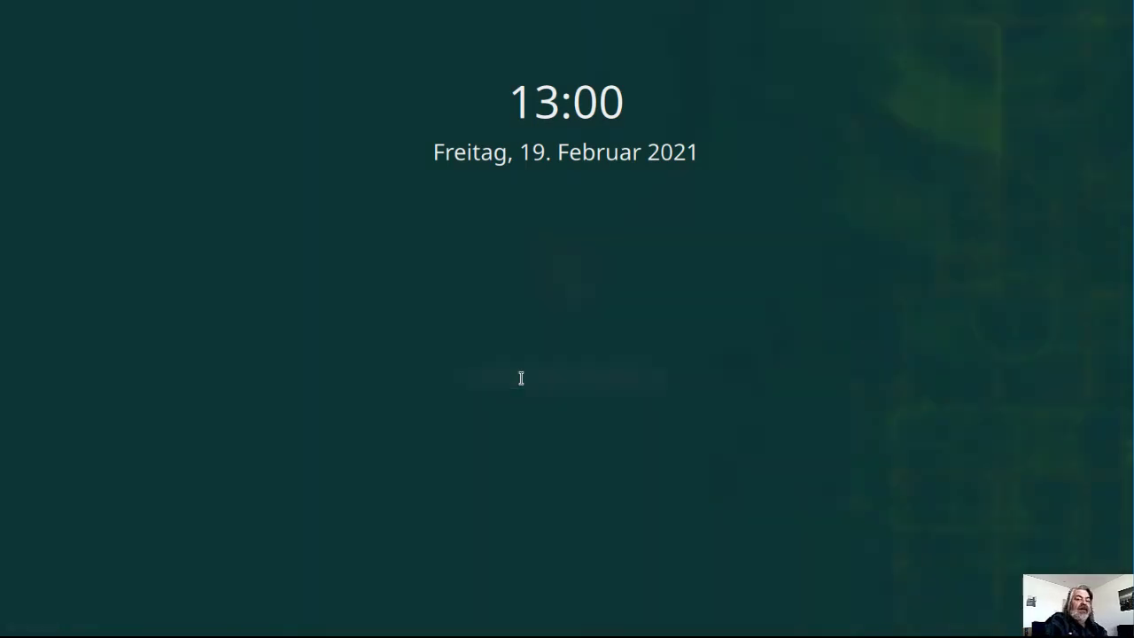
Unlock the KDE Plasma lock screen with the account password to return to the desktop
mouse_move(531, 378)
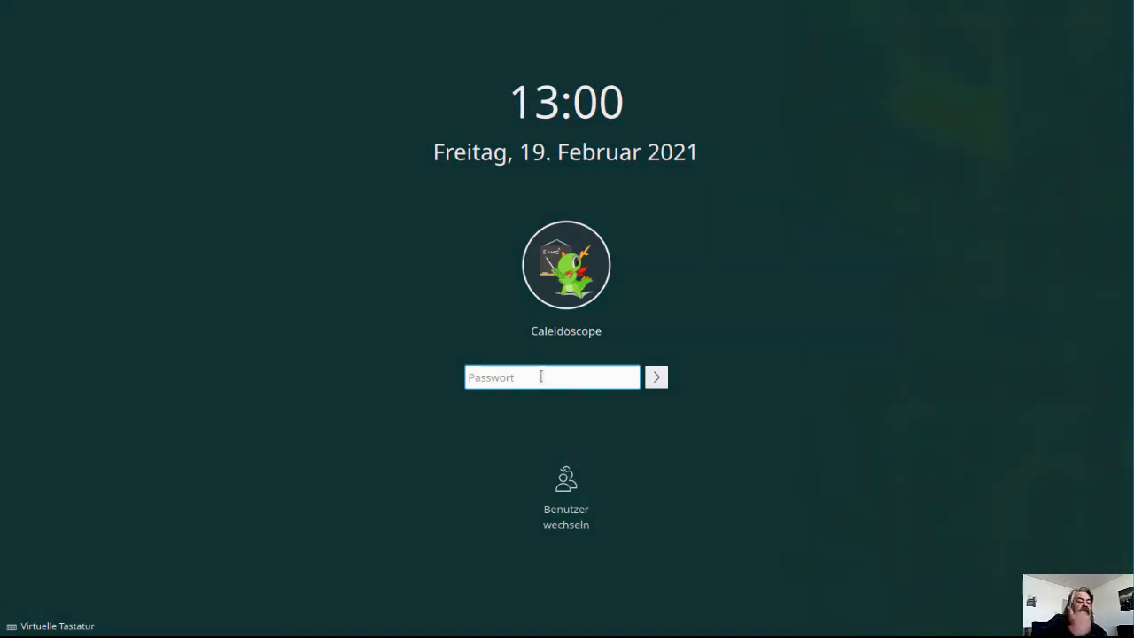
type("•••••••")
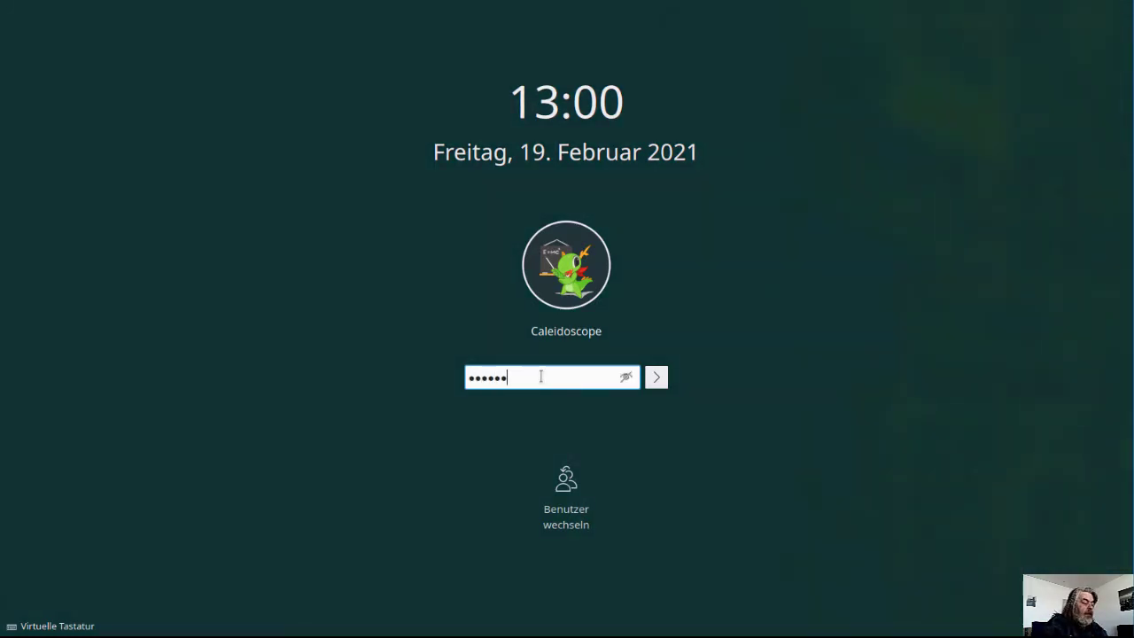
type("••")
key("Return")
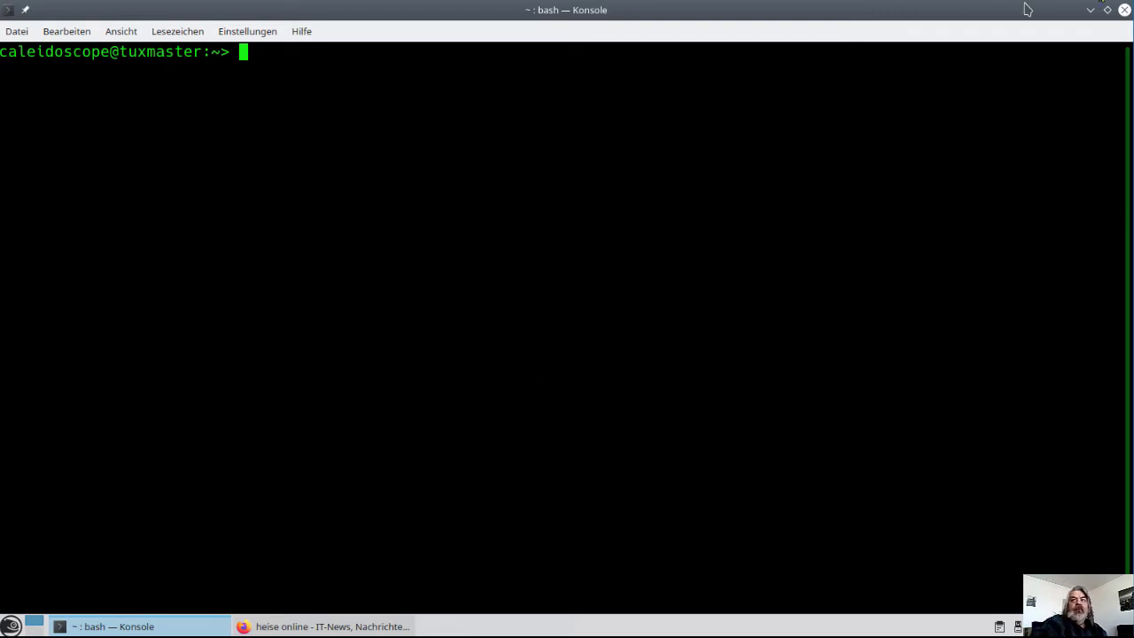
Close Konsole and launch YaST from Anwendungen > System in the application launcher
left_click(1123, 11)
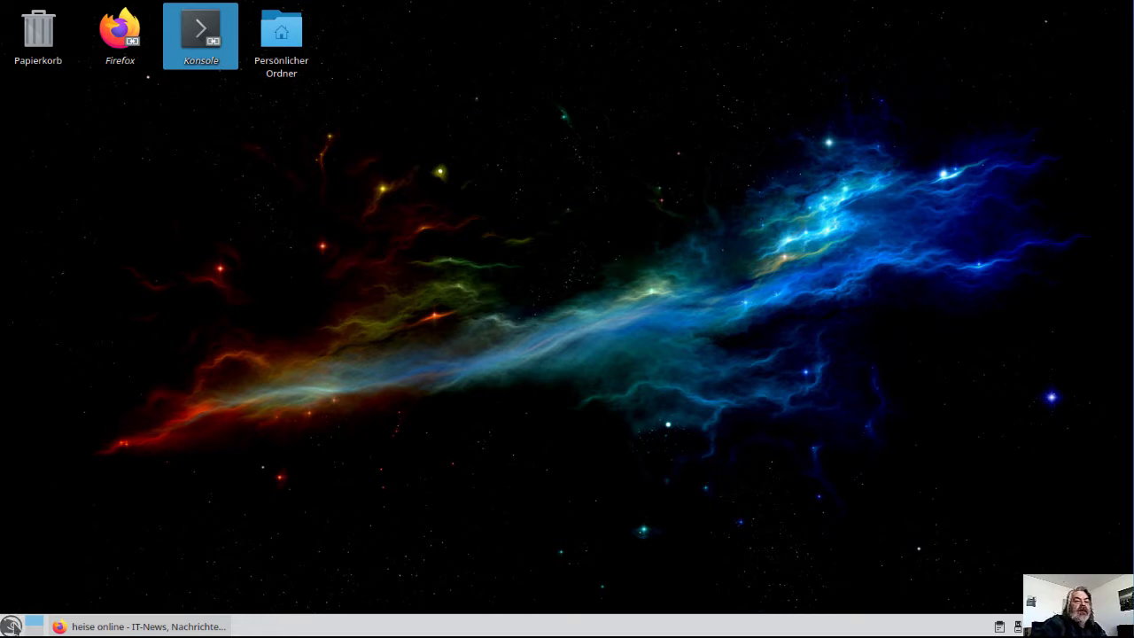
left_click(11, 625)
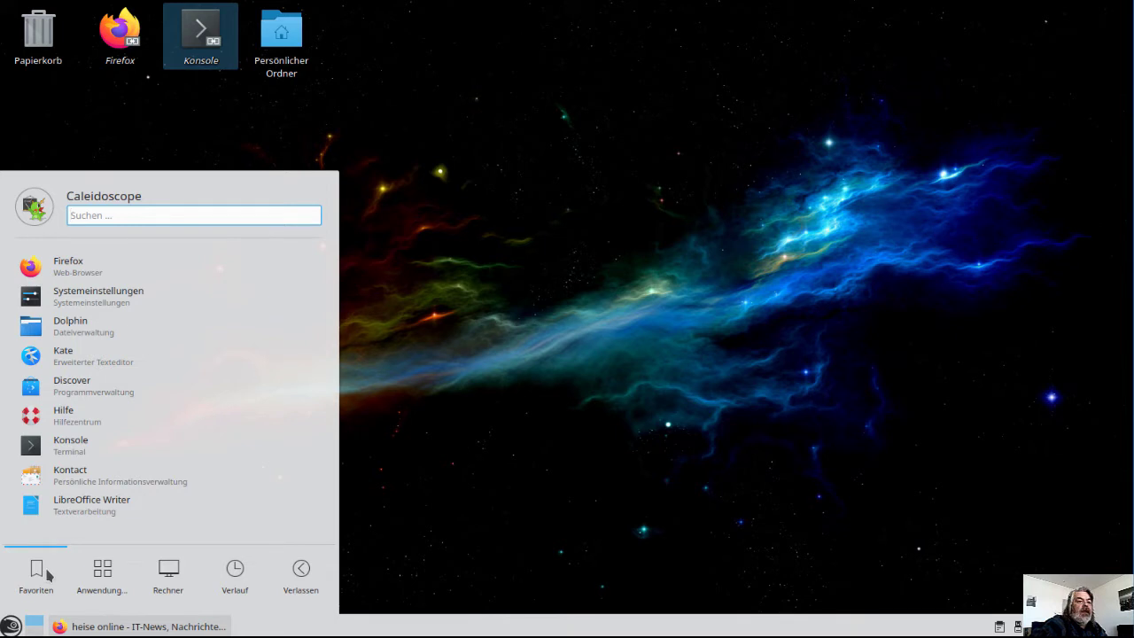
left_click(98, 578)
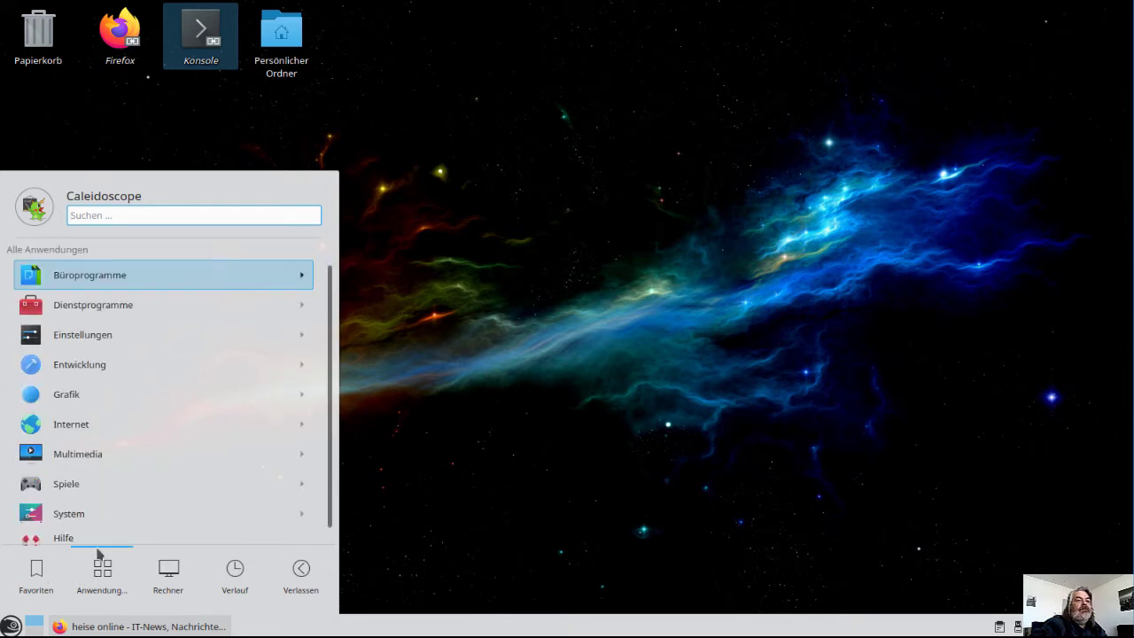
left_click(112, 506)
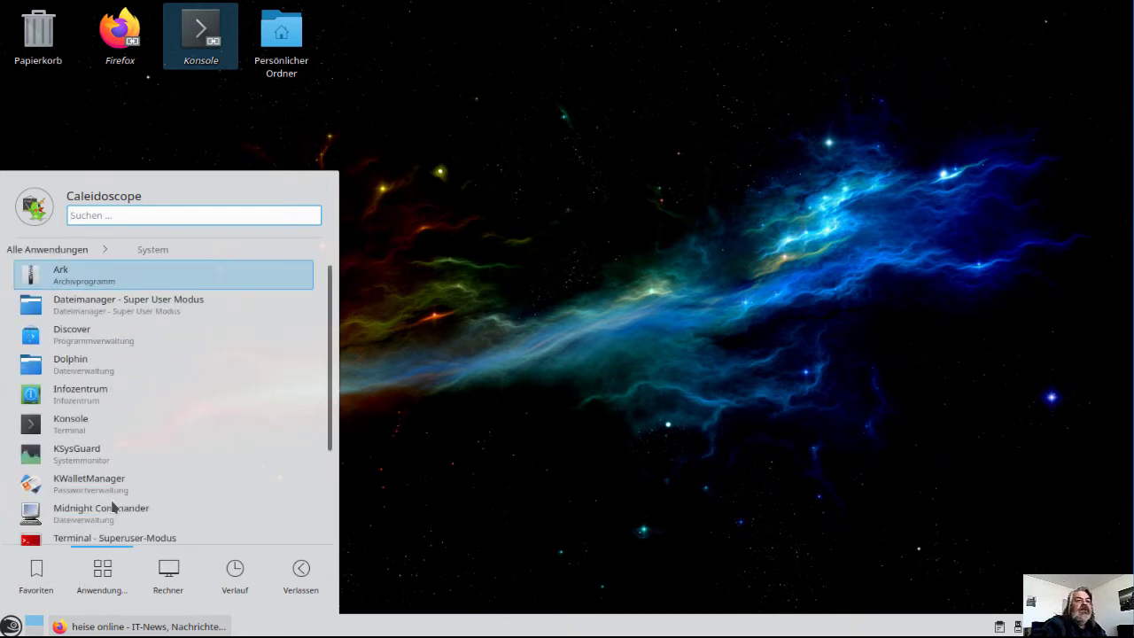
scroll(121, 482, "down", 1)
scroll(122, 482, "down", 2)
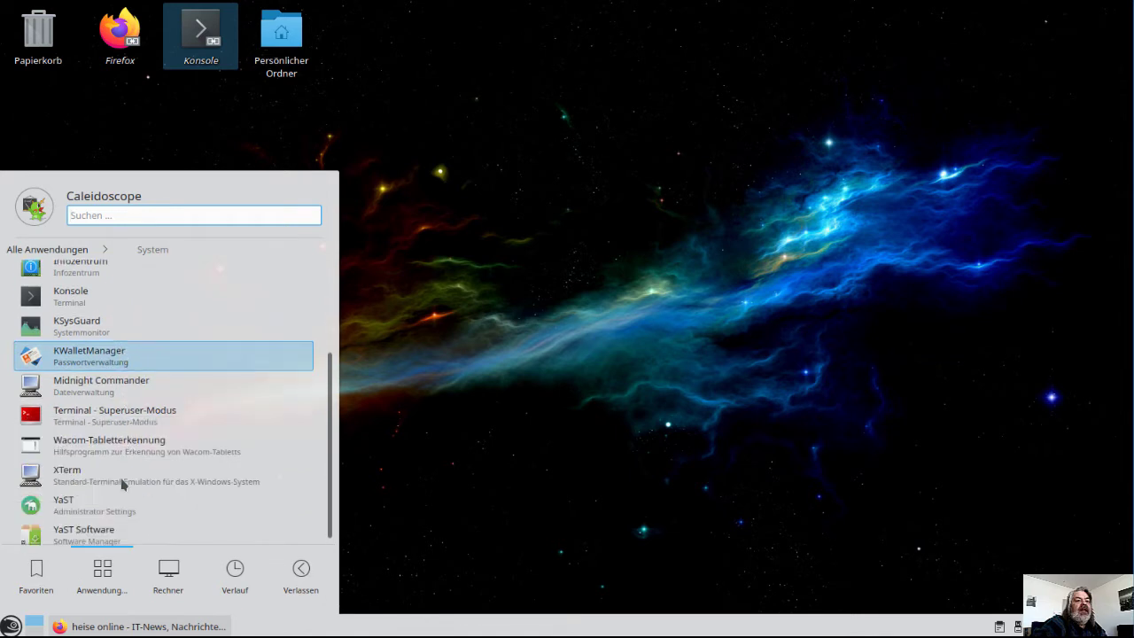
left_click(122, 501)
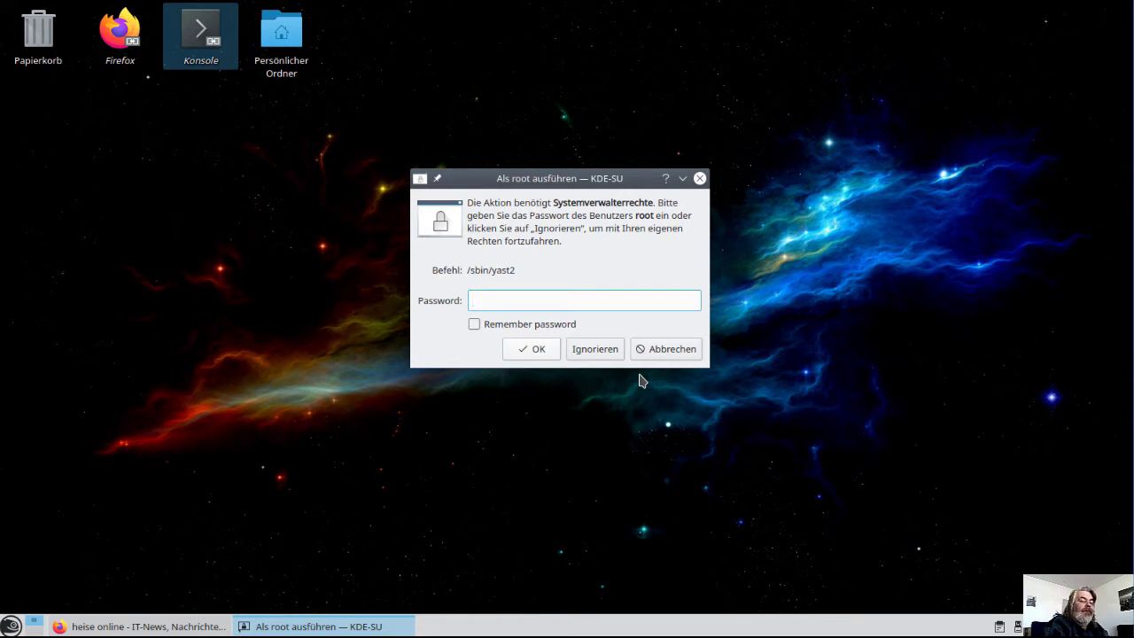
Enter the root password in the KDE-SU prompt to run YaST as administrator
type("•••••••••")
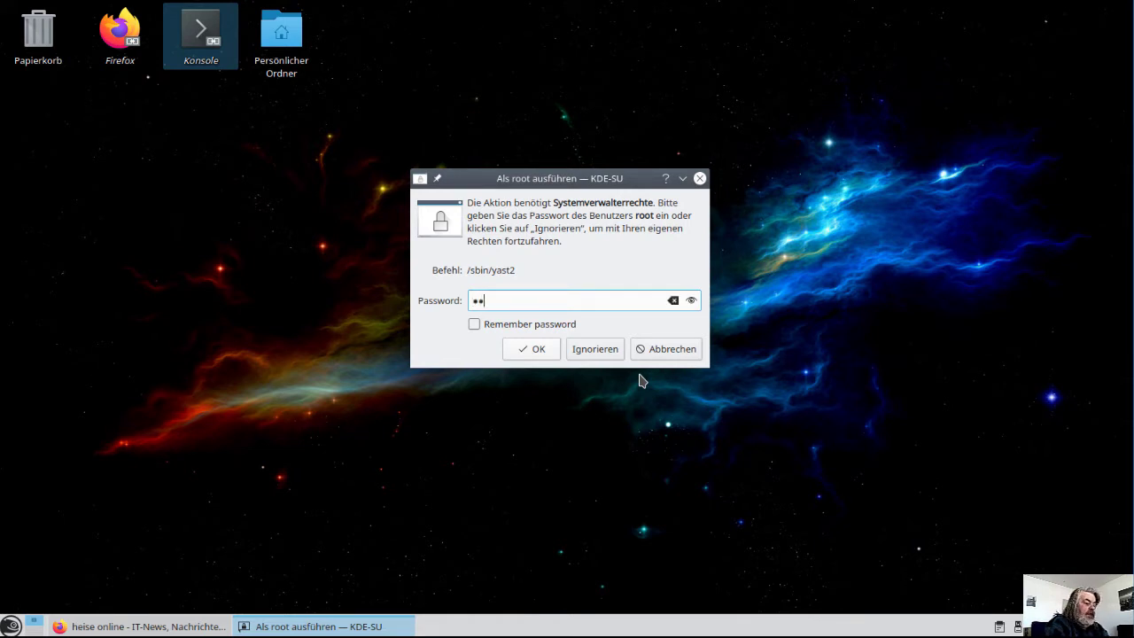
key("Return")
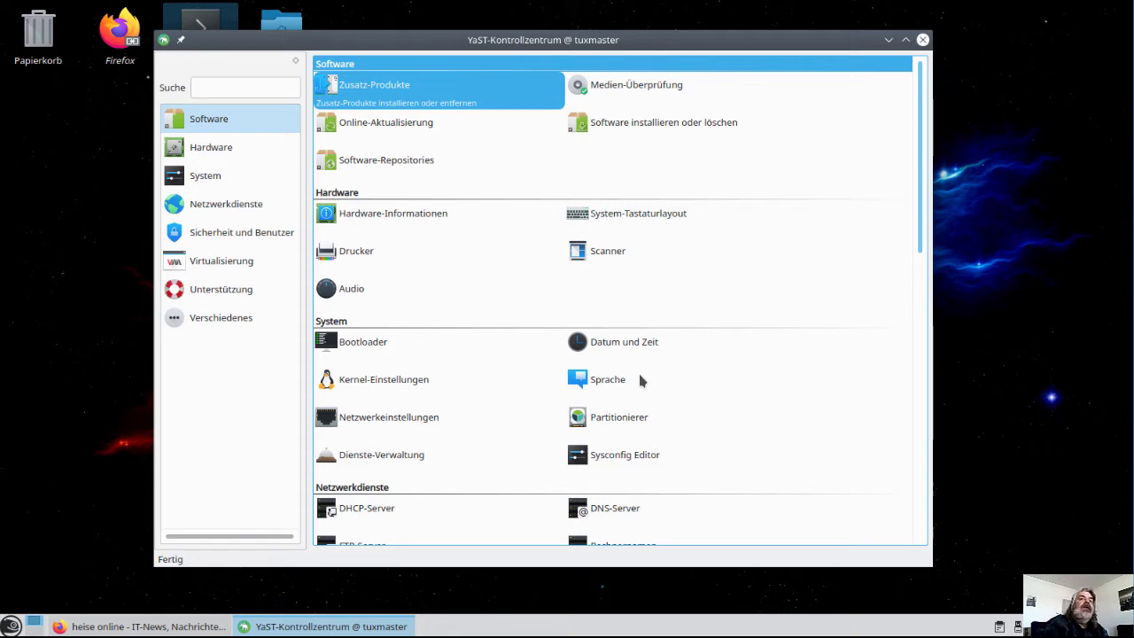
Open 'Software installieren oder löschen' and drag the software manager window into view
left_click(647, 135)
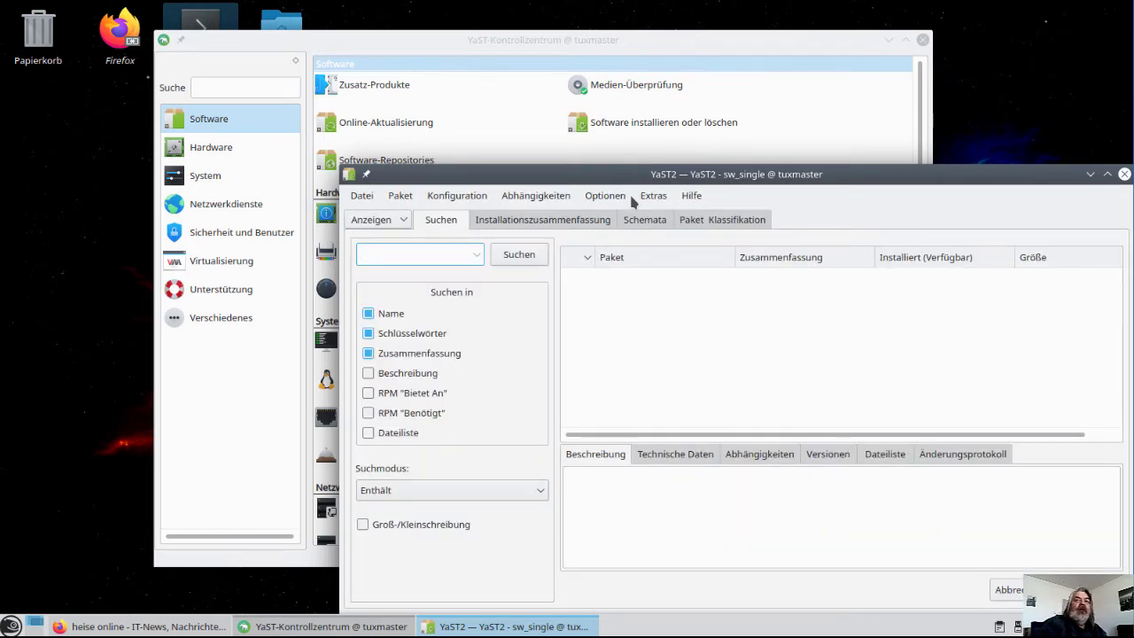
left_click_drag(629, 174, 419, 71)
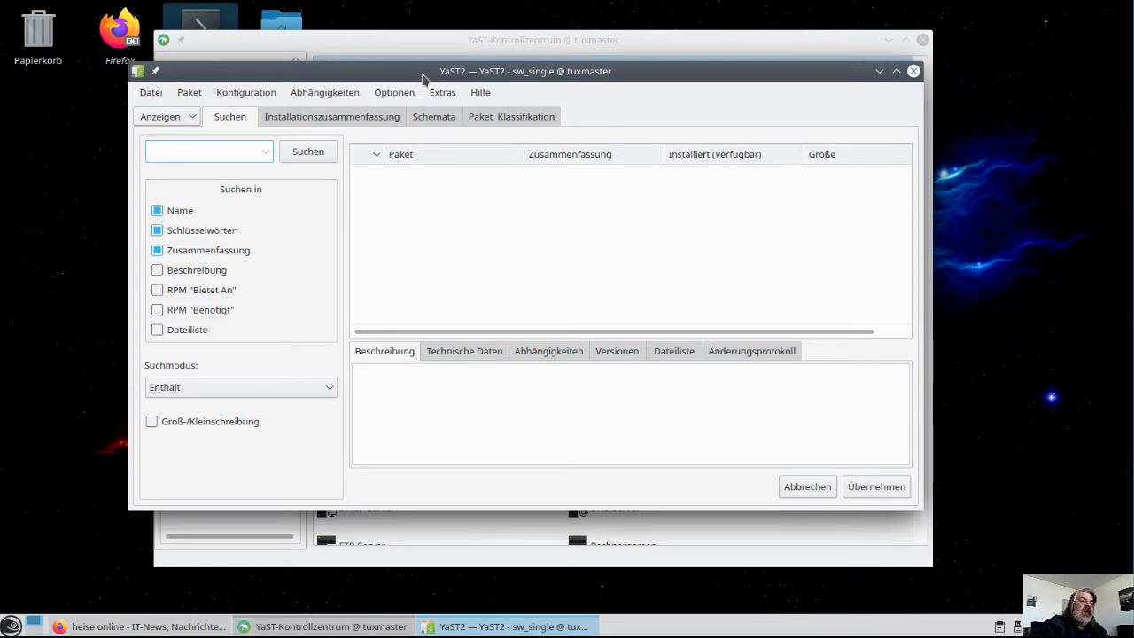
Switch the view to Schemata and scroll the Konsolenwerkzeuge pattern's packages down to lynx
left_click(193, 122)
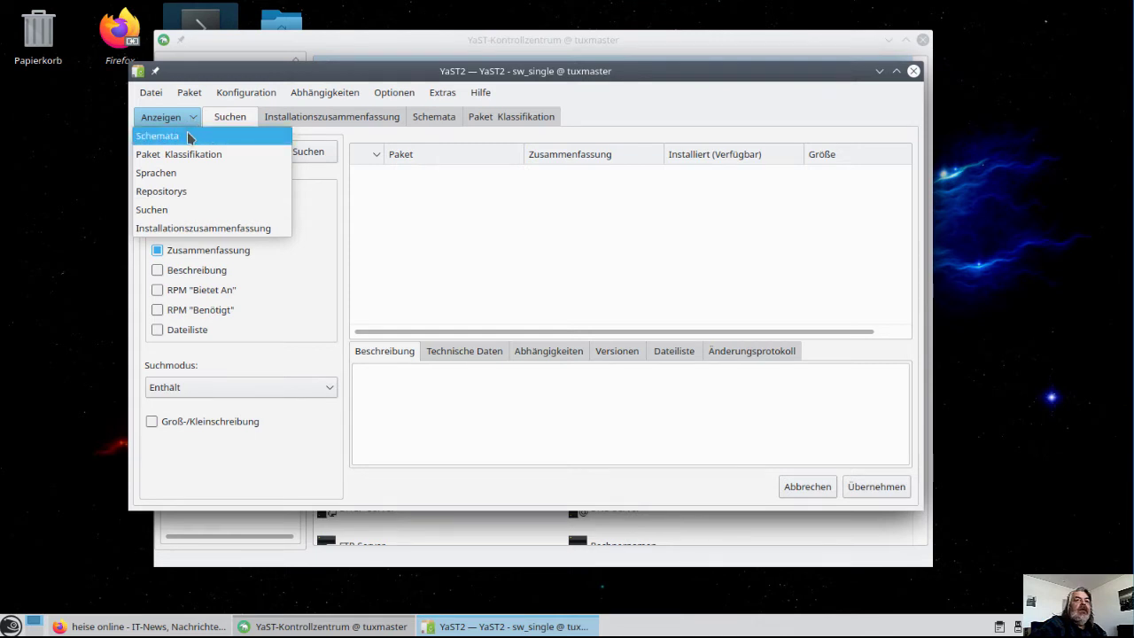
left_click(188, 136)
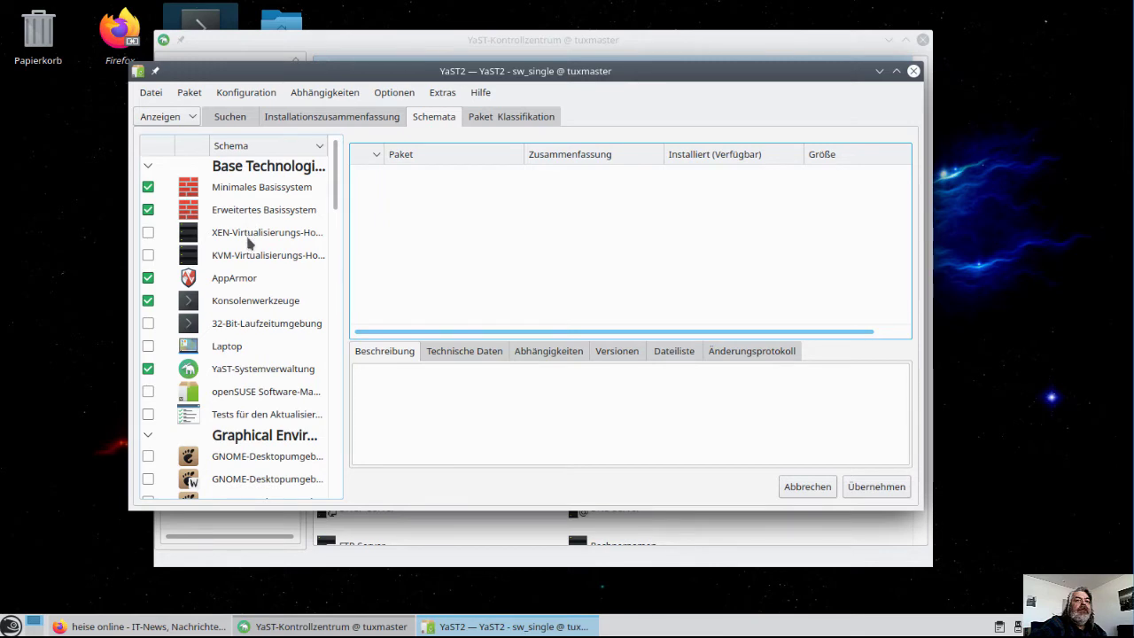
scroll(251, 244, "down", 2)
scroll(251, 244, "up", 1)
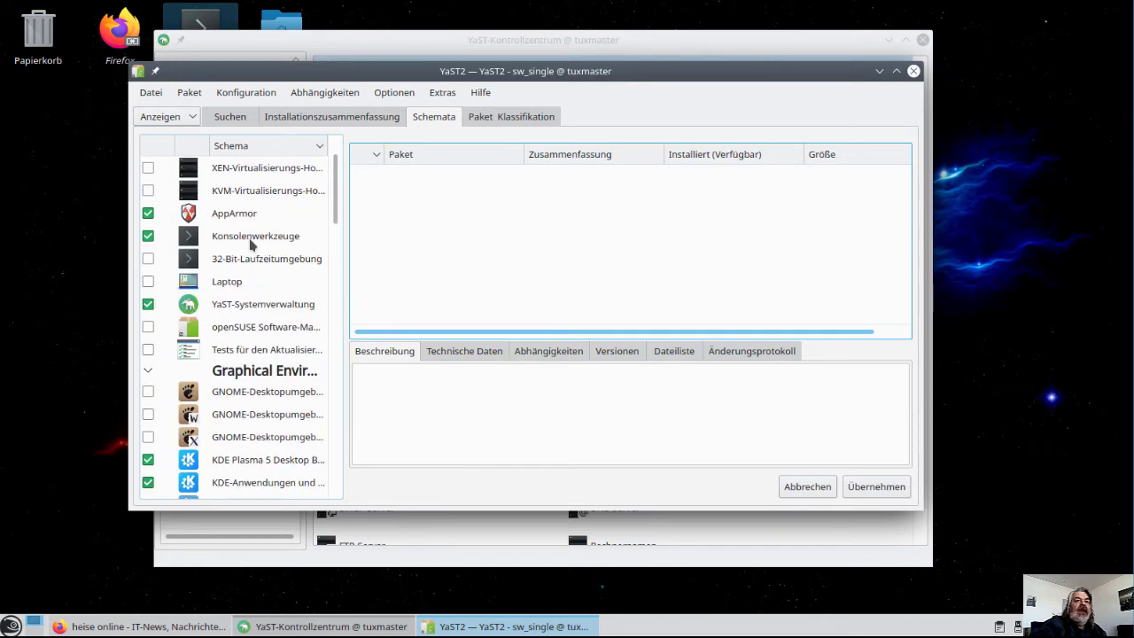
left_click(252, 235)
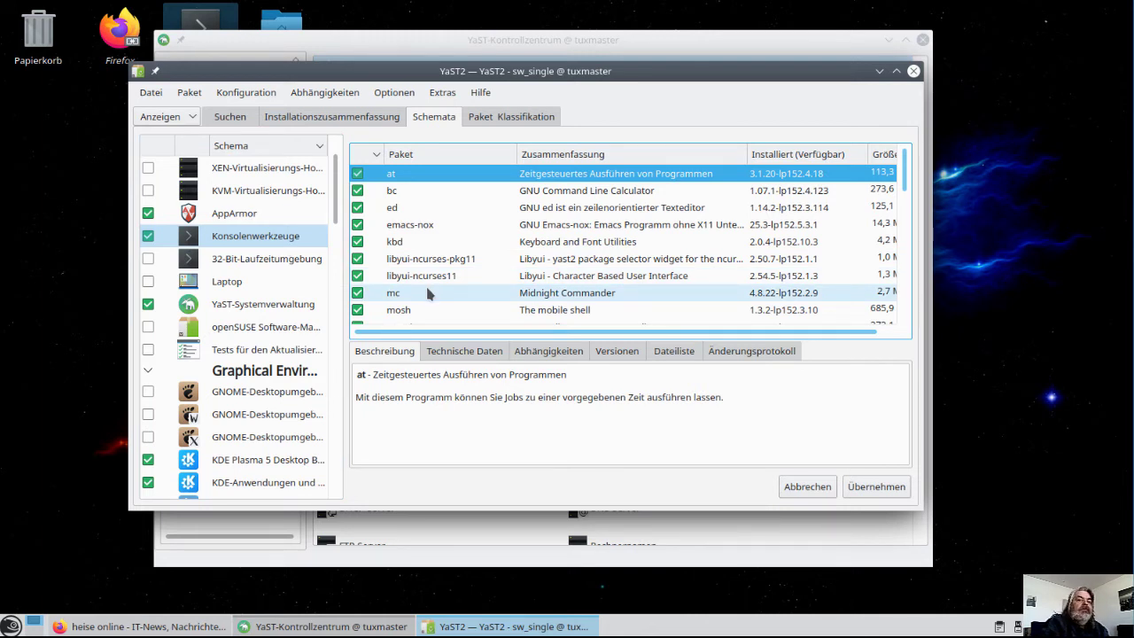
scroll(440, 264, "down", 8)
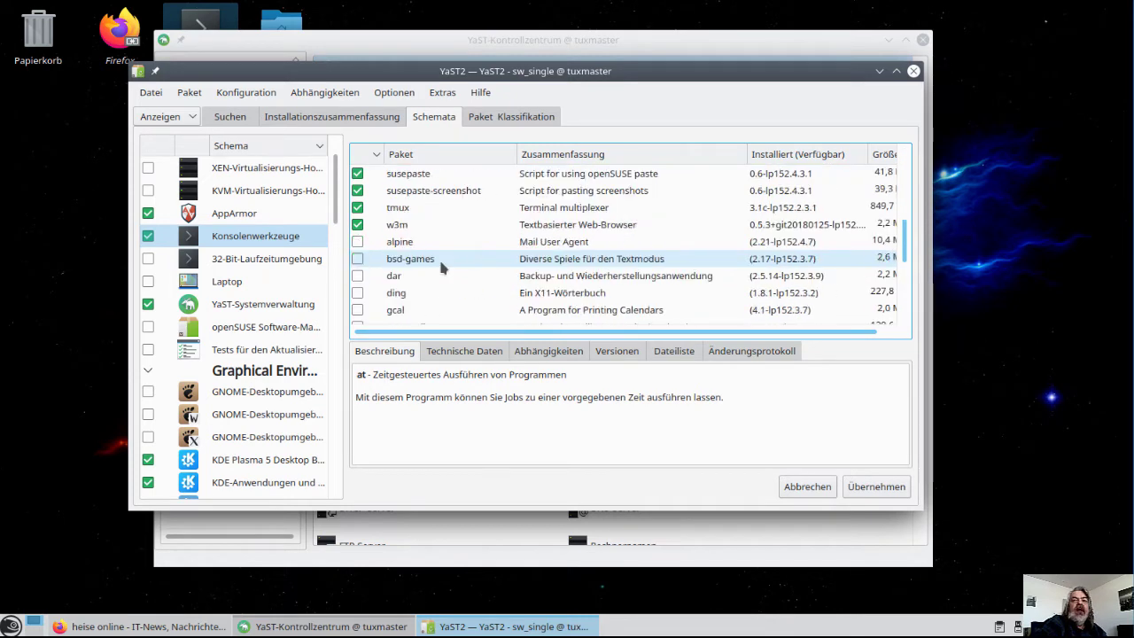
scroll(440, 264, "down", 1)
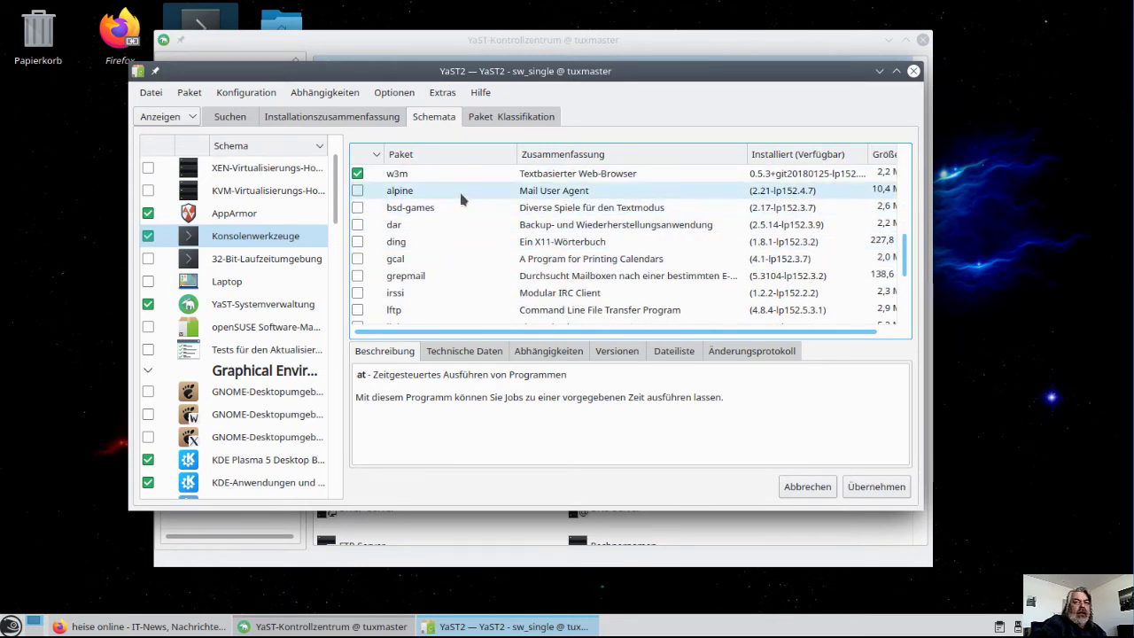
scroll(463, 241, "down", 1)
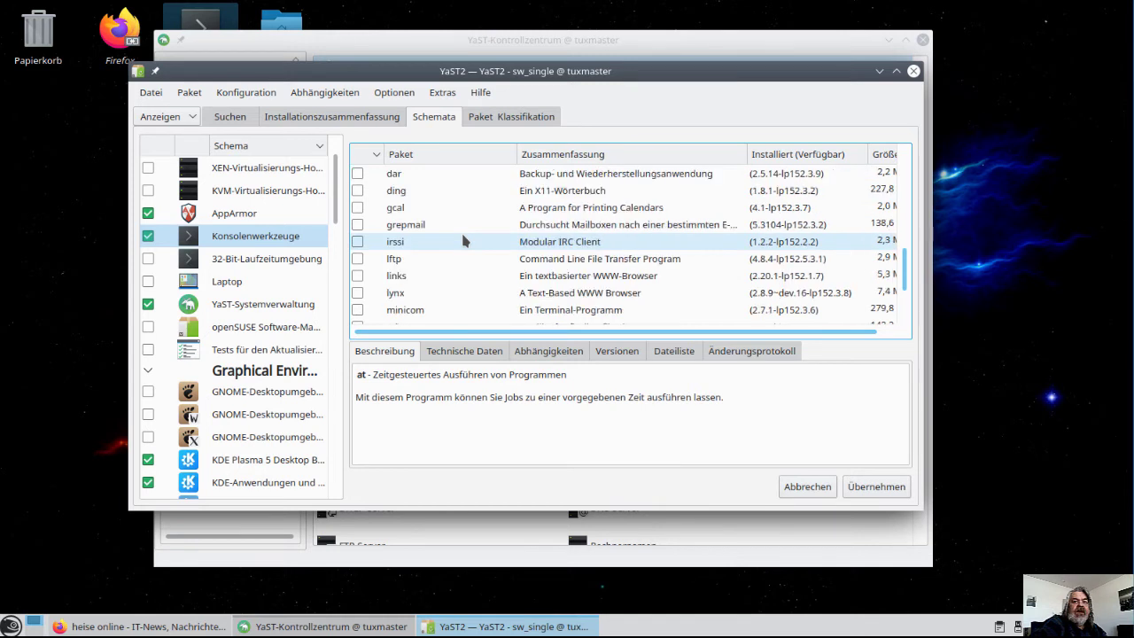
scroll(462, 238, "down", 2)
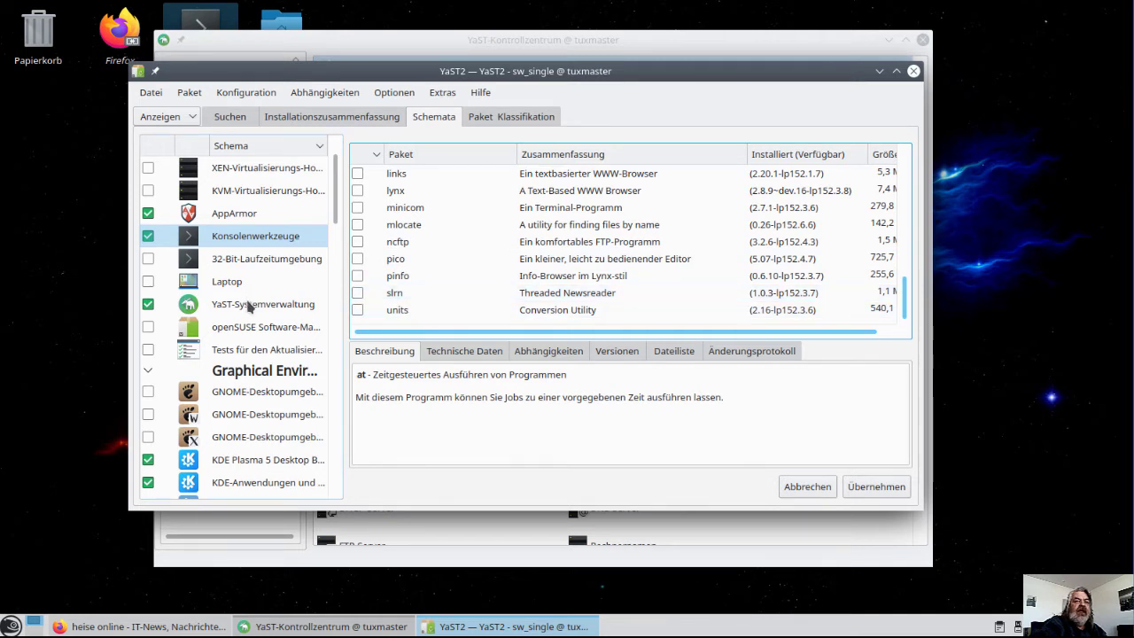
scroll(249, 304, "down", 3)
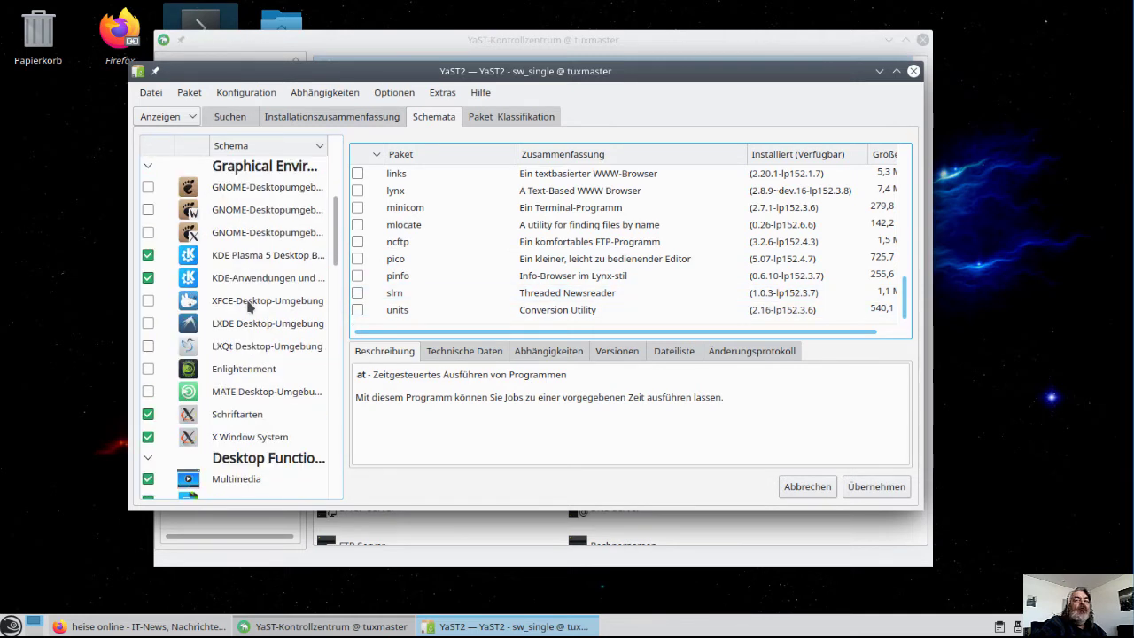
scroll(249, 304, "down", 2)
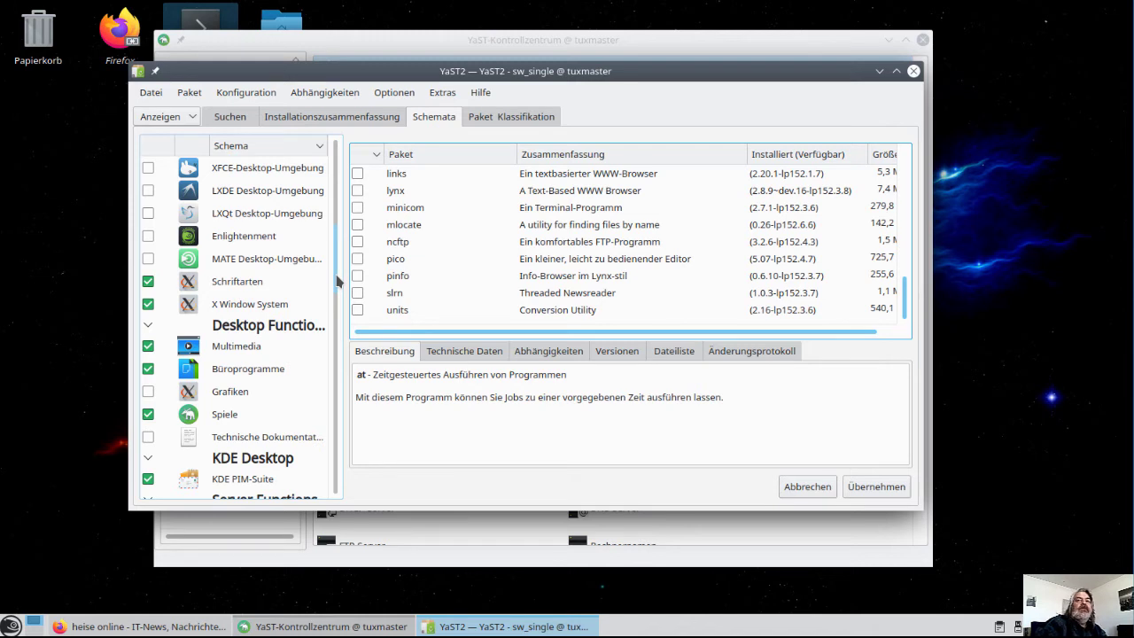
Install the lynx package, close the software manager after the report, and open Konsole
left_click(360, 194)
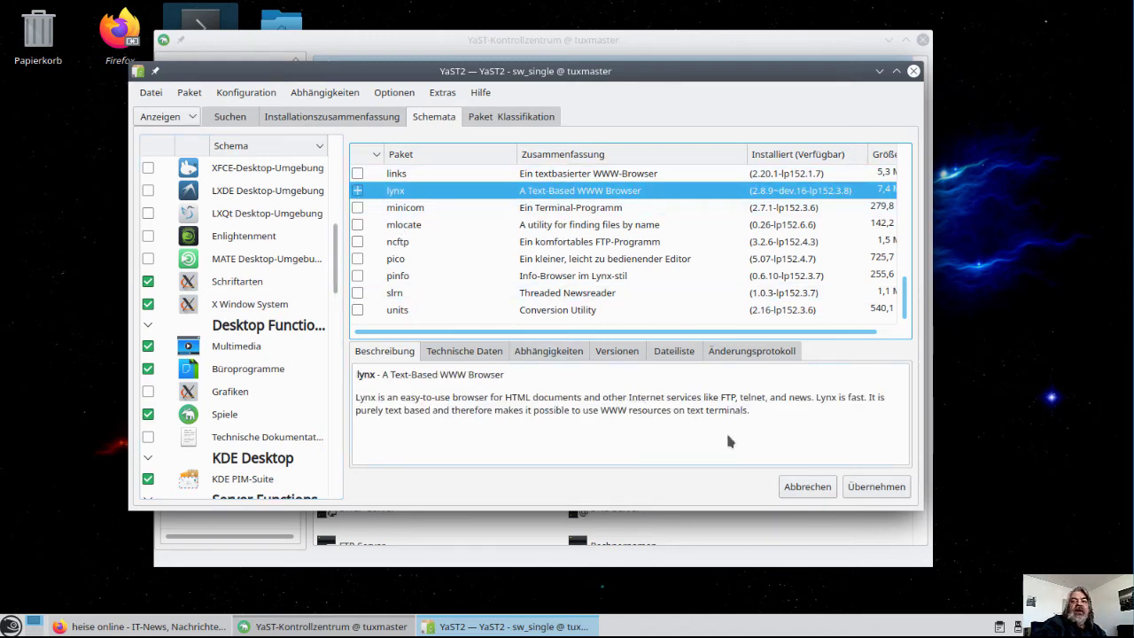
left_click(862, 489)
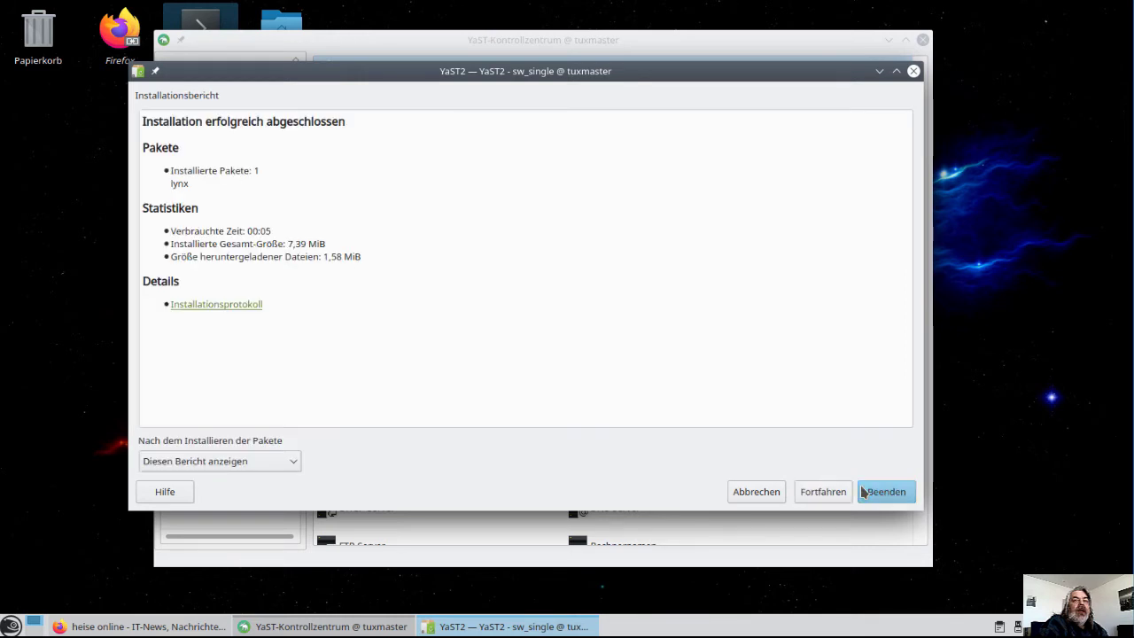
left_click(882, 492)
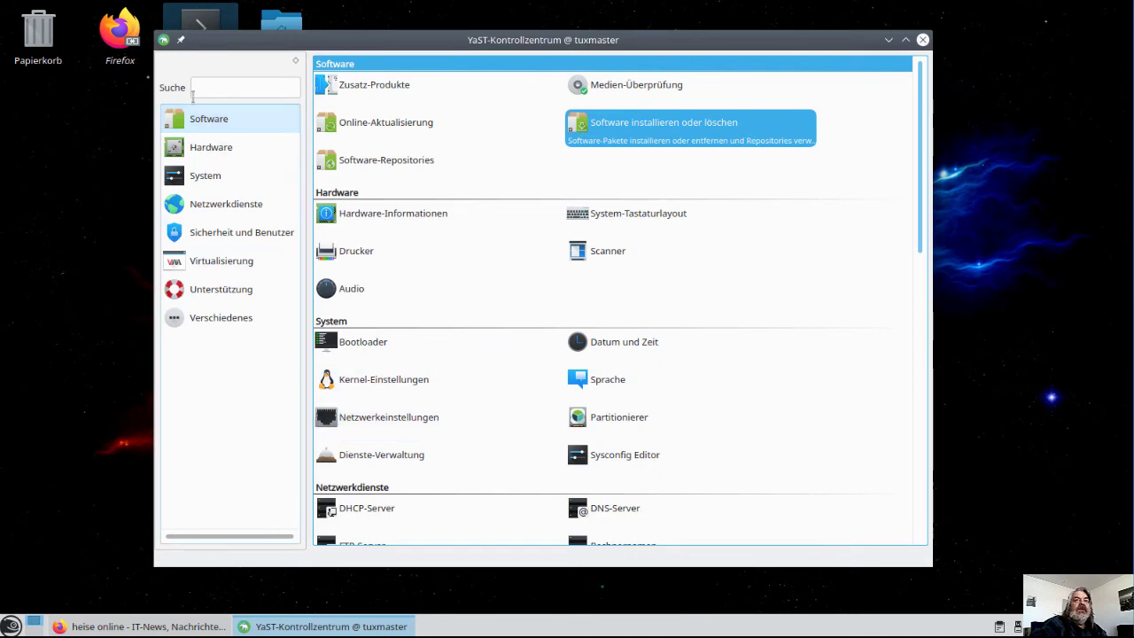
double_click(197, 26)
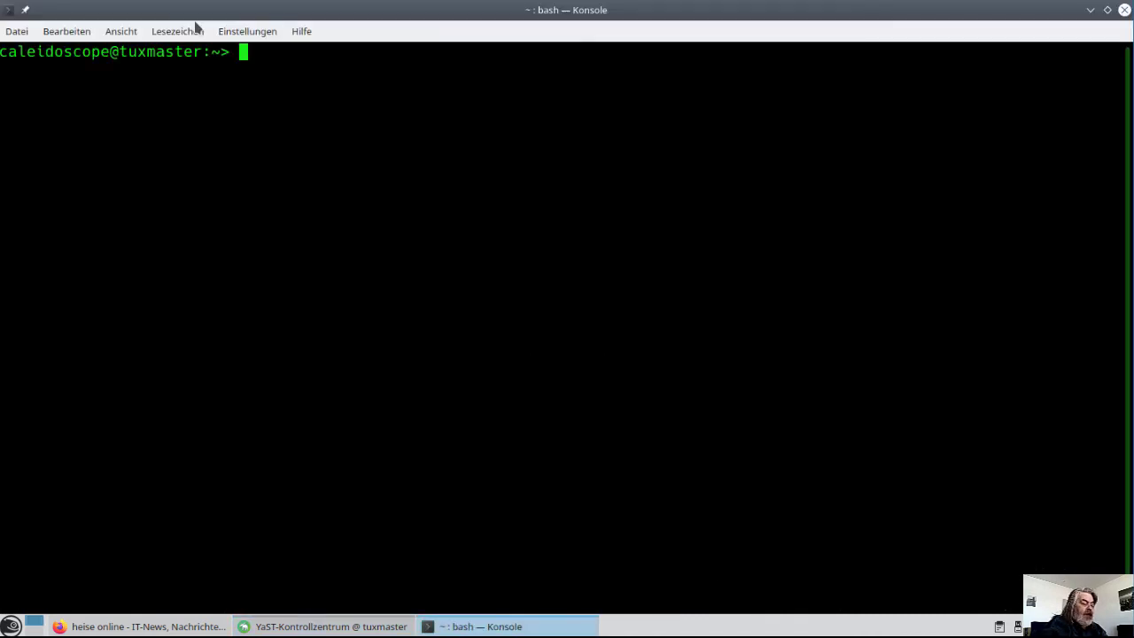
Run lynx in Konsole to confirm it starts, then quit it with q and j
type("ly")
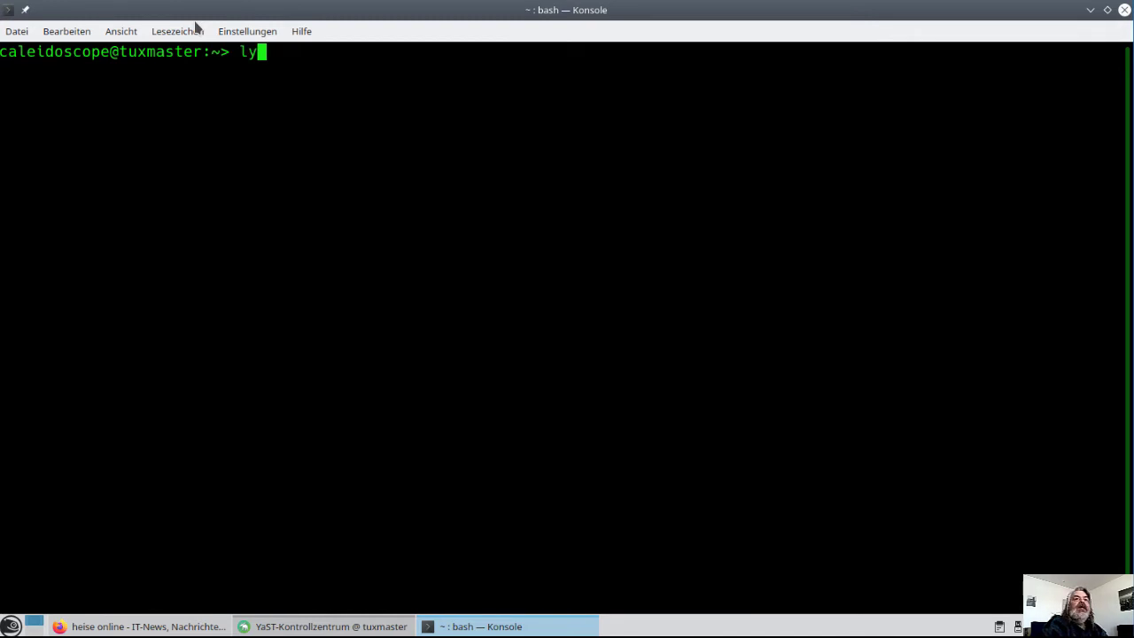
type("nc")
key("BackSpace")
type("x")
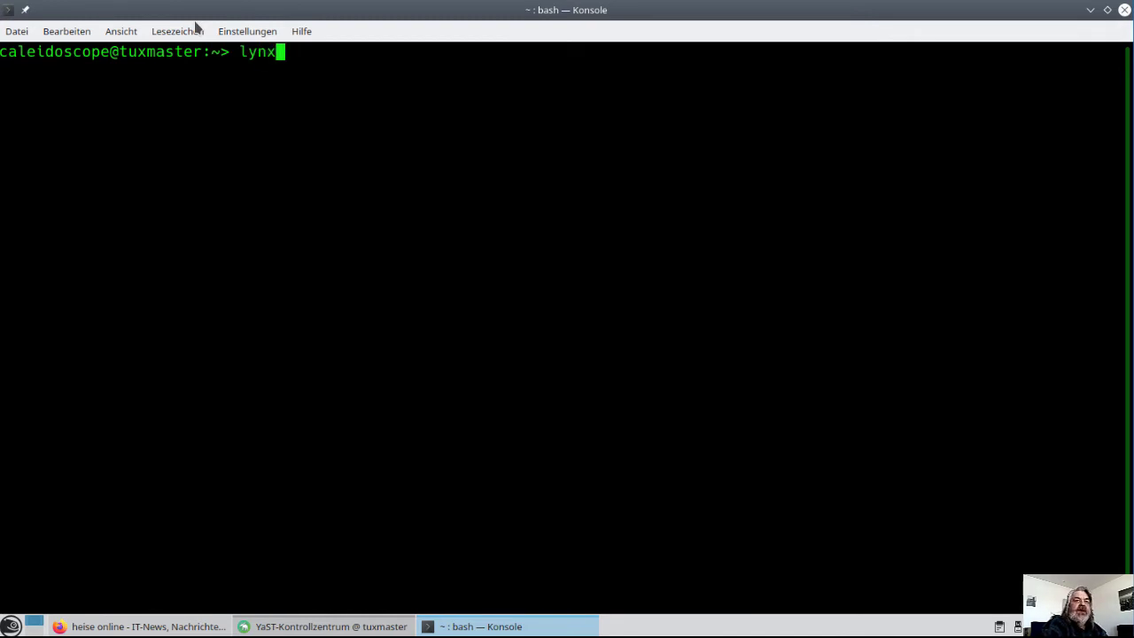
key("Return")
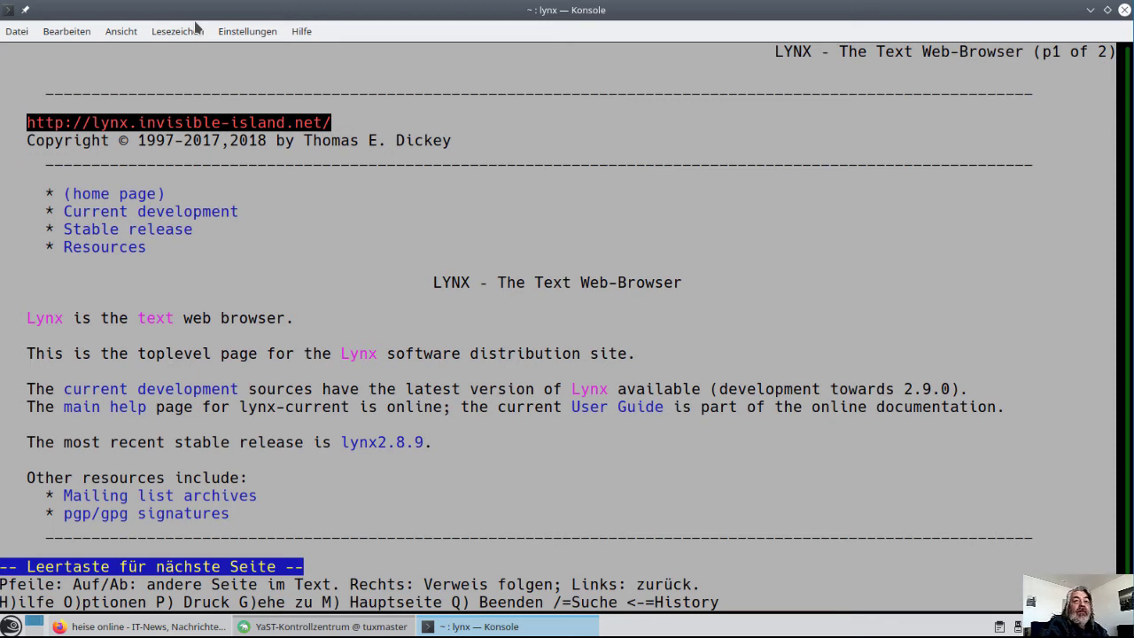
key("q")
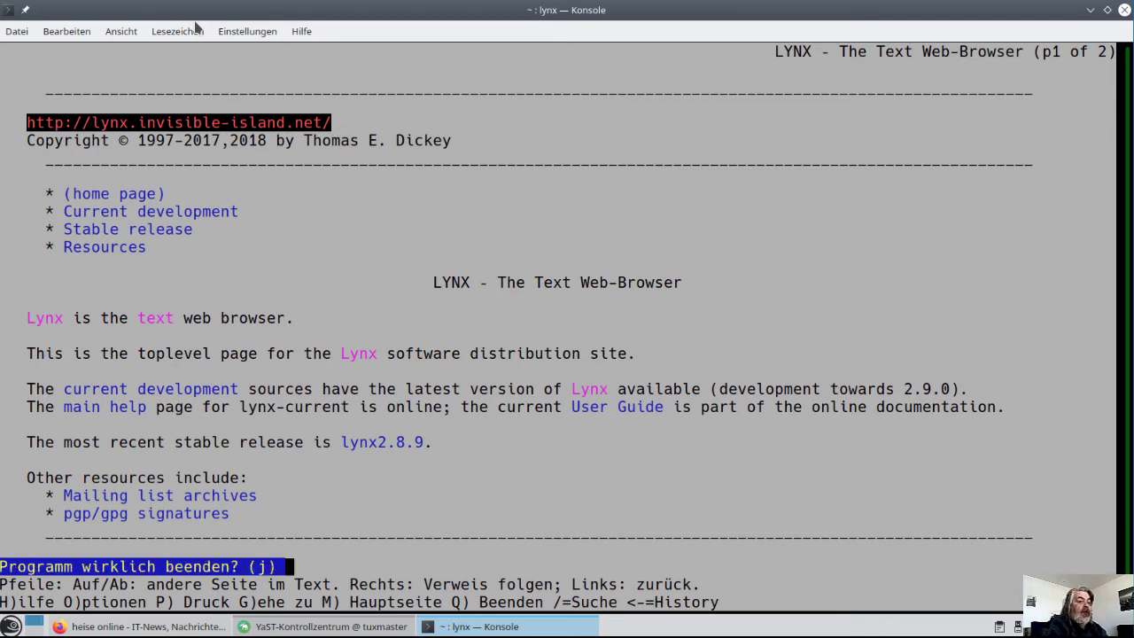
key("j")
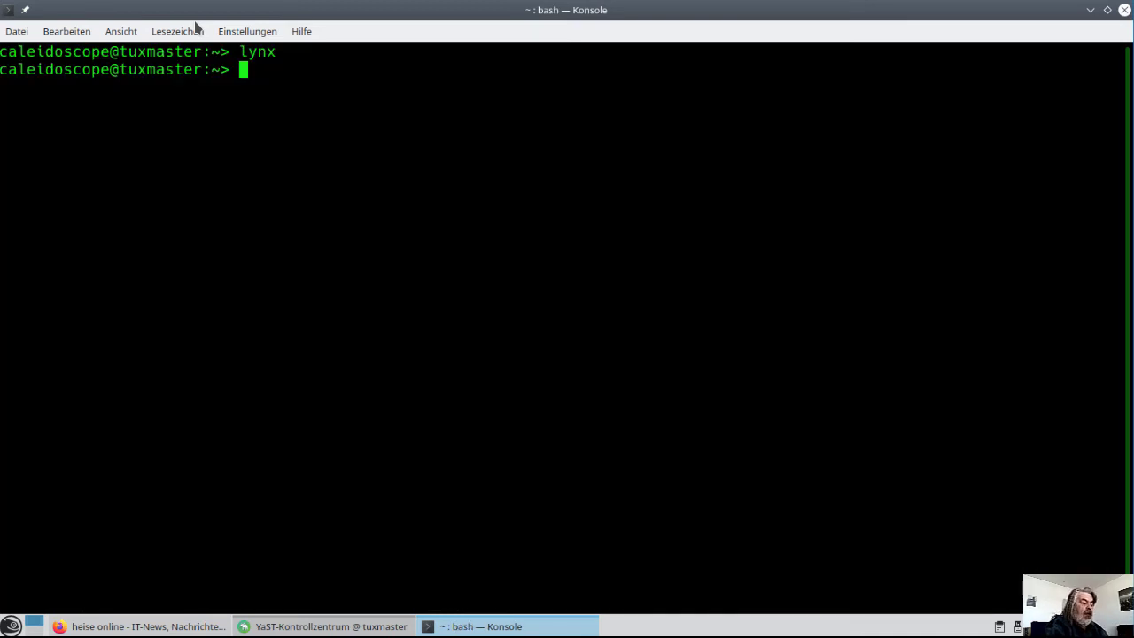
type("lynx ")
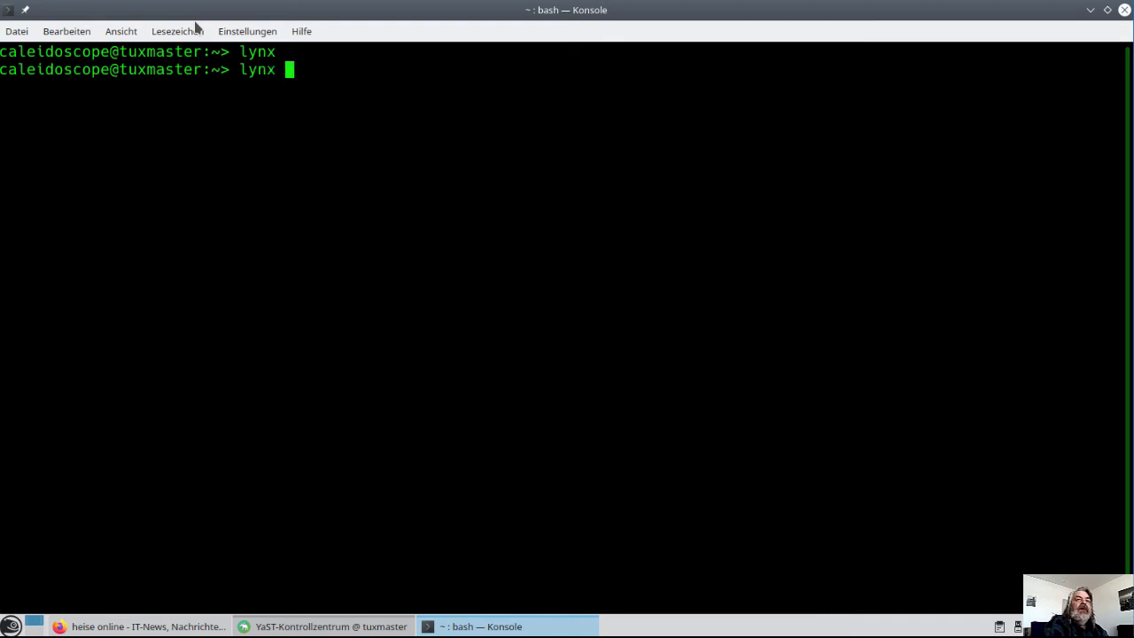
type("www")
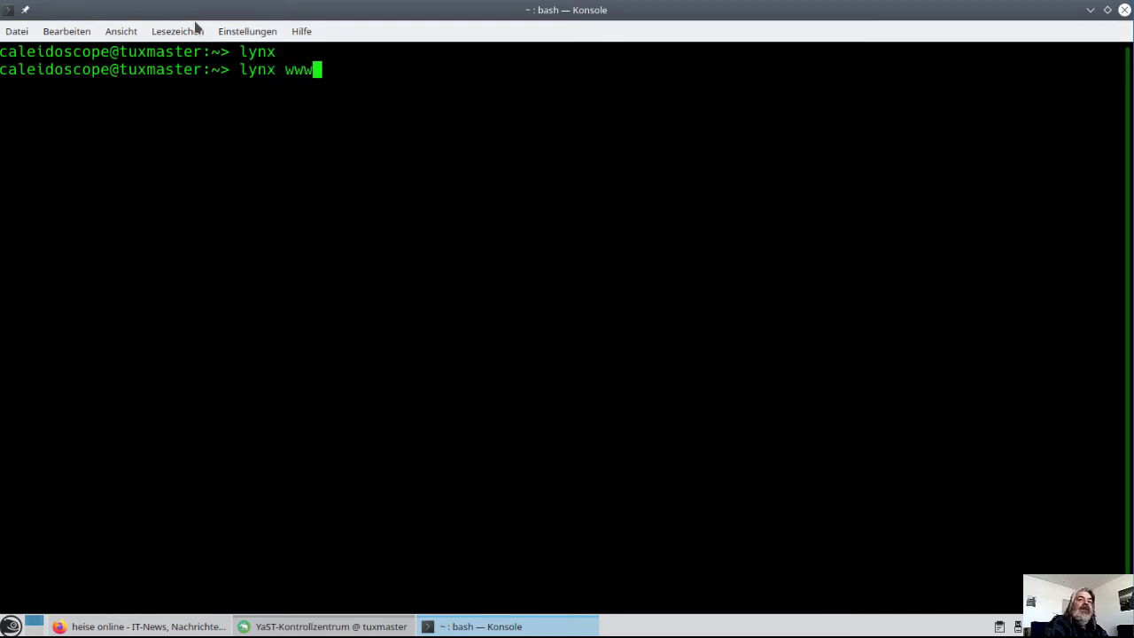
type(".heise.de")
key("Return")
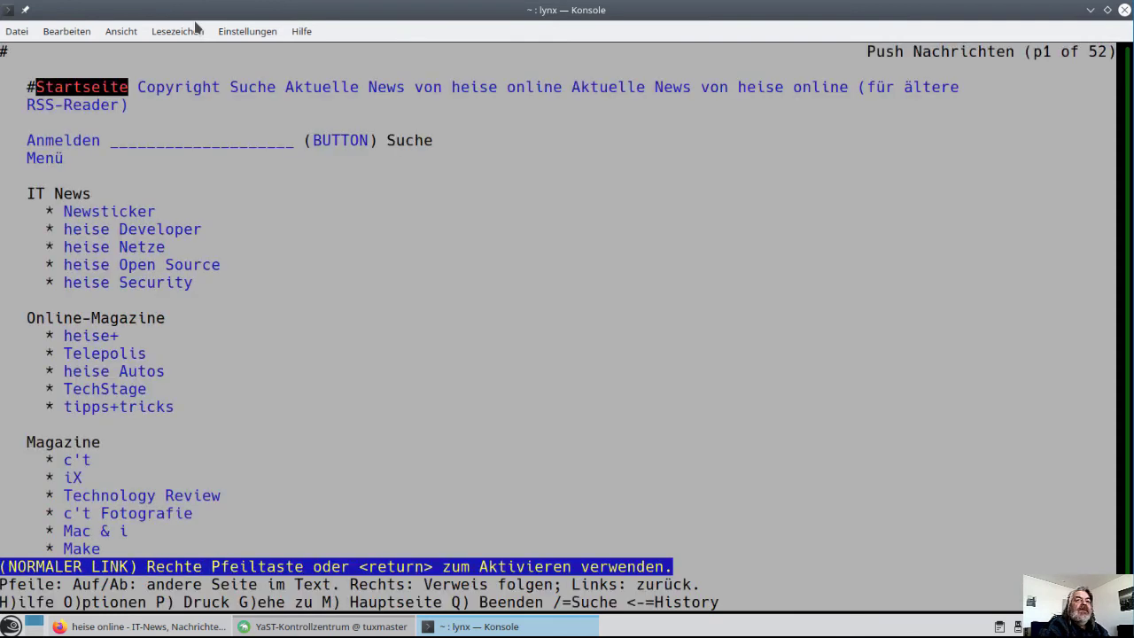
key("Down")
key("Down")
key("Down")
key("Down")
key("Down")
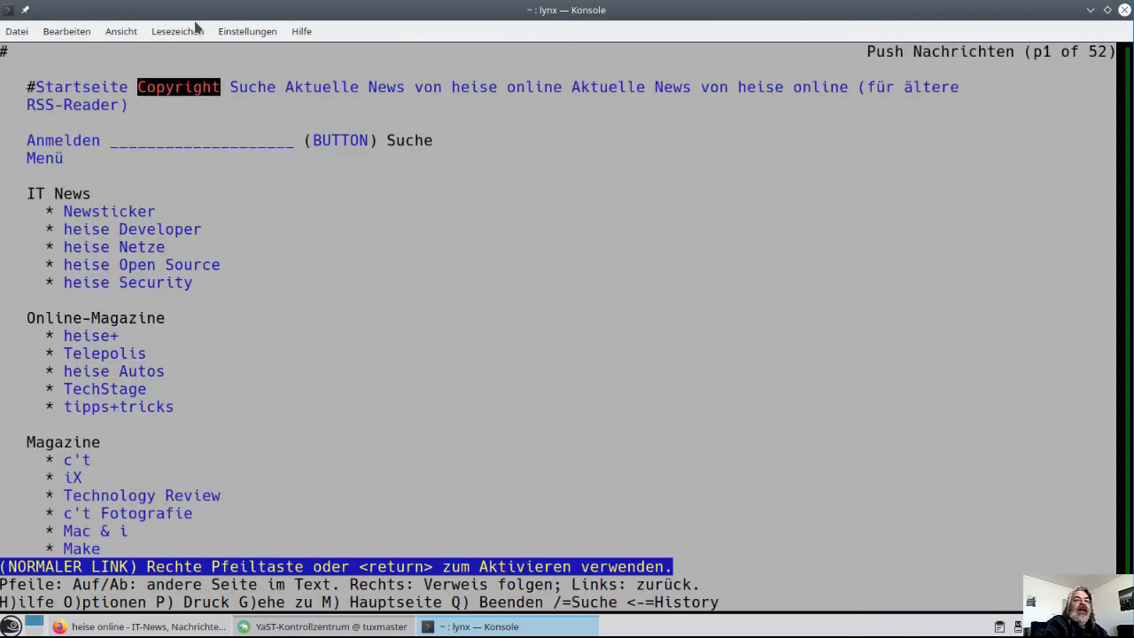
key("Down")
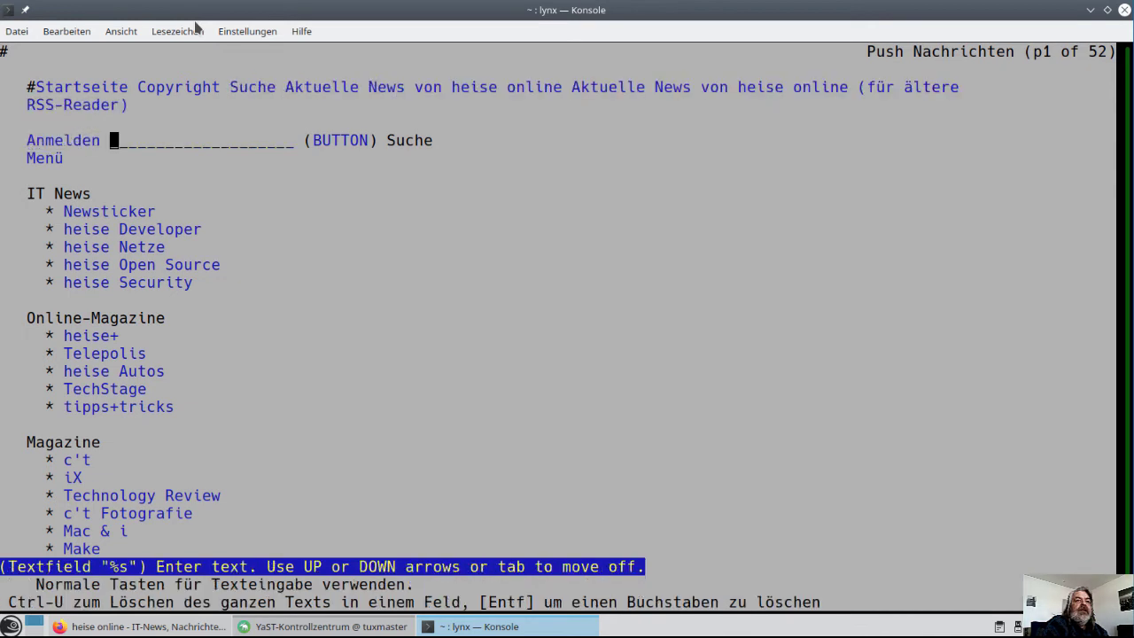
key("Down")
key("Down")
key("Down")
key("Down")
key("Down")
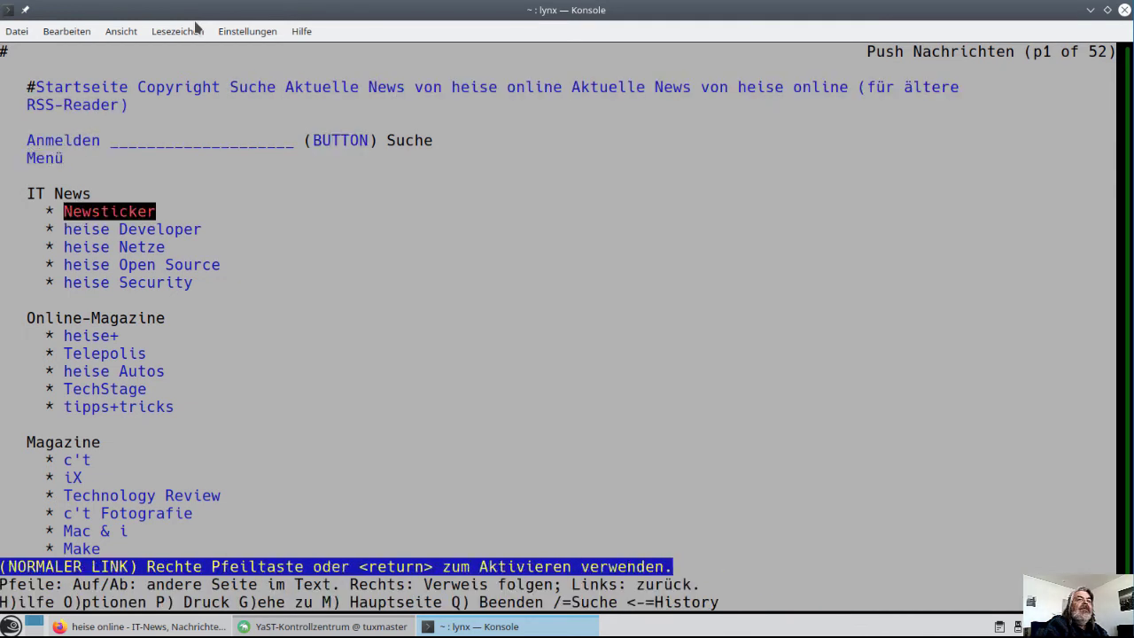
key("Return")
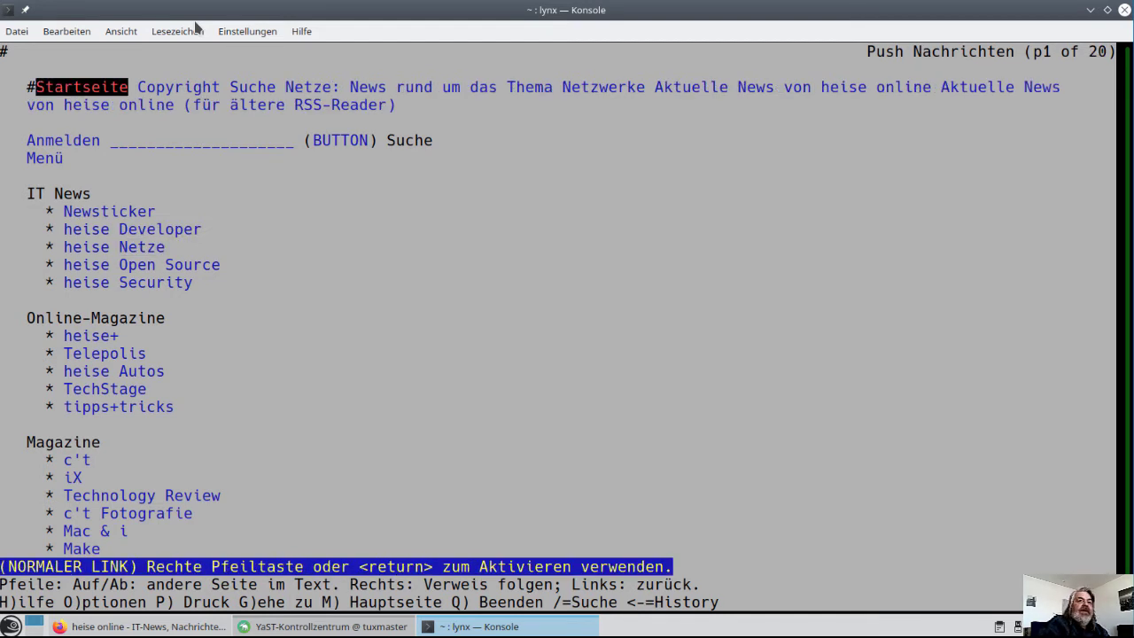
Return to the heise online main page, step through its links, then quit Lynx
key("m")
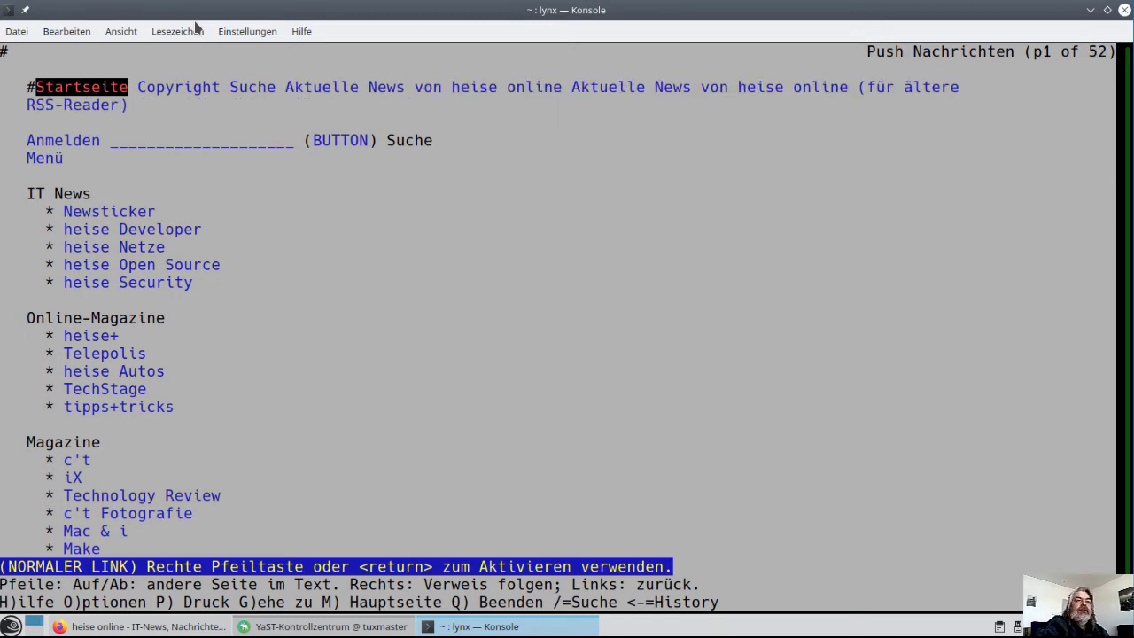
key("Down")
key("Down")
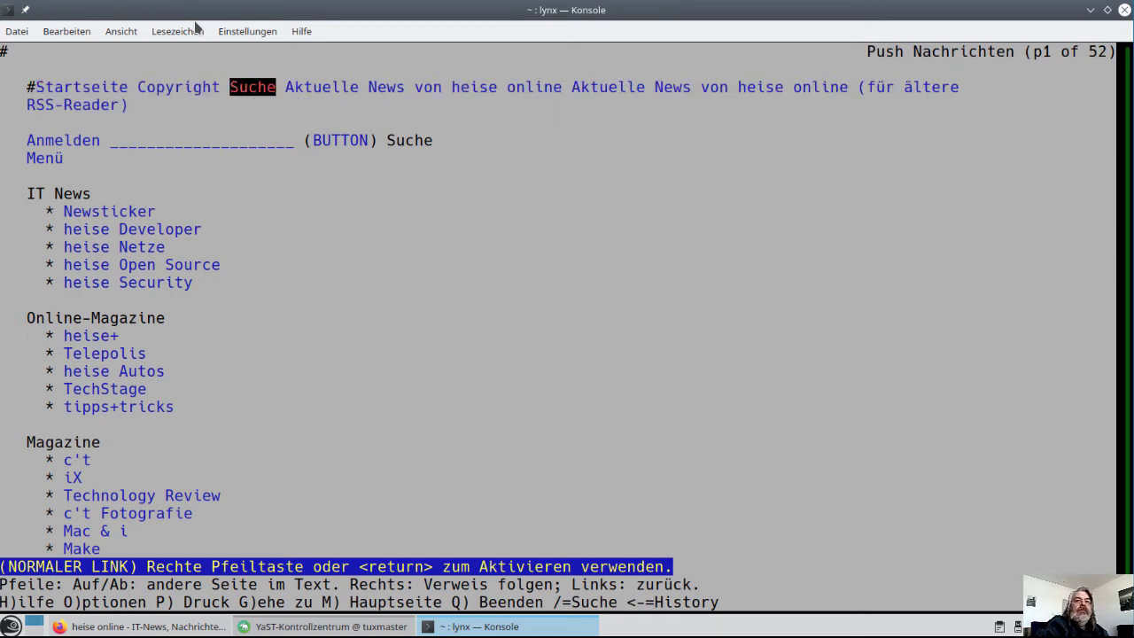
key("Down")
key("Down")
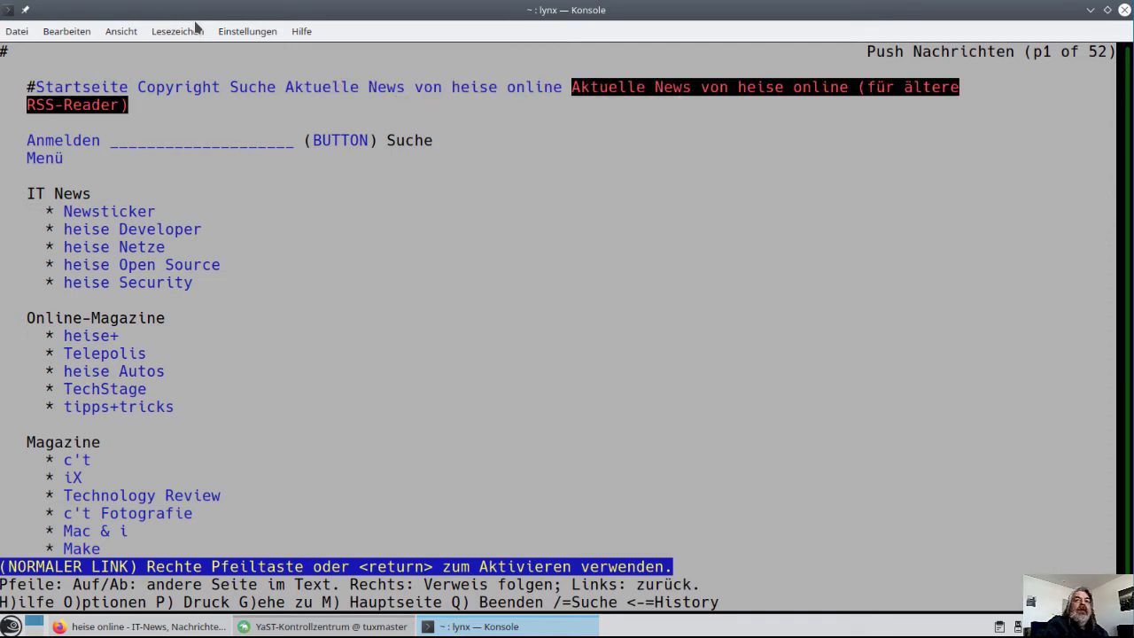
key("Up")
key("Up")
key("Up")
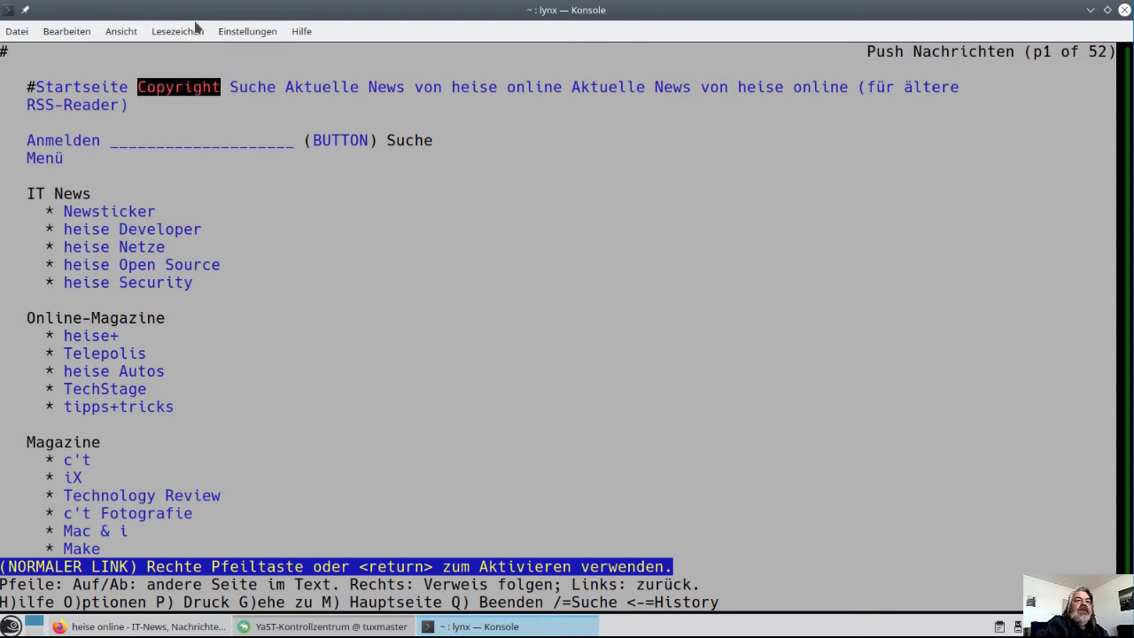
key("Up")
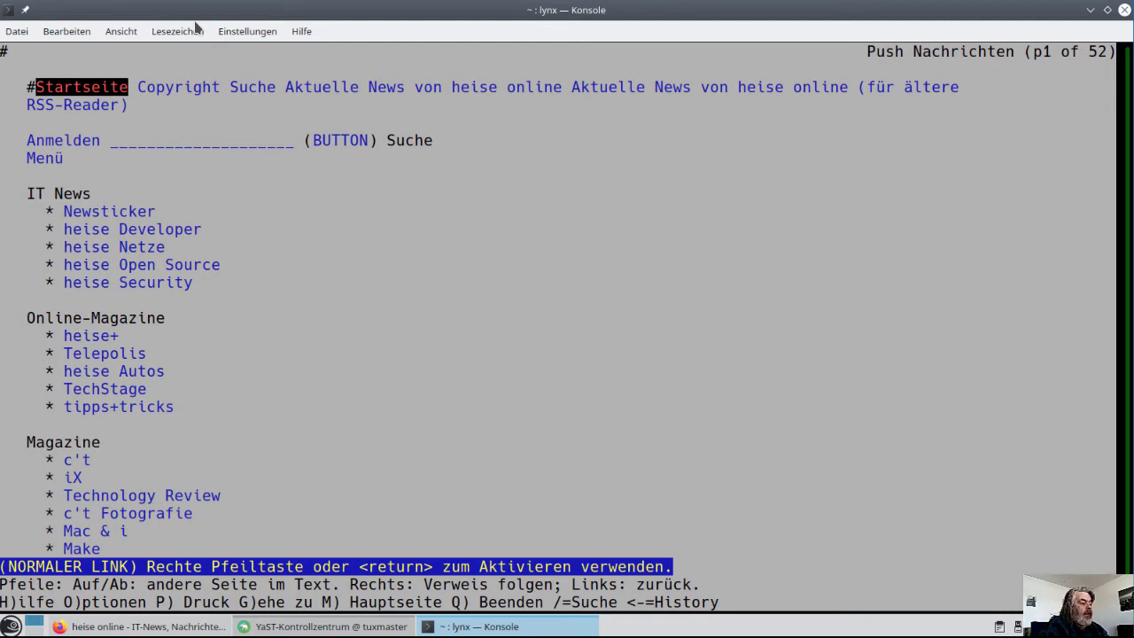
key("q")
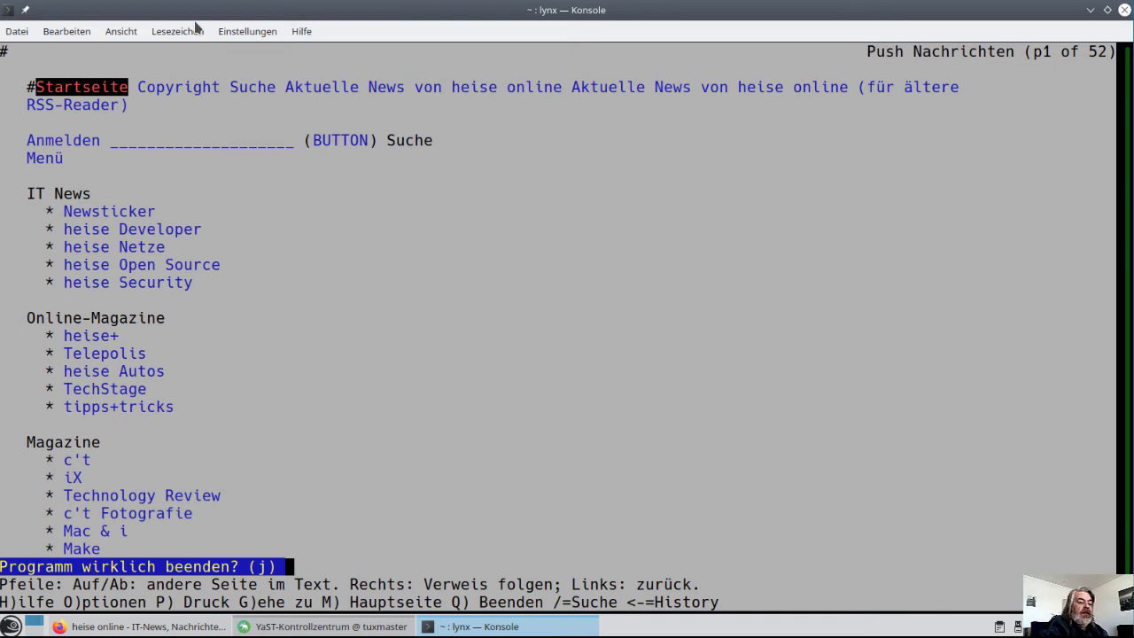
key("j")
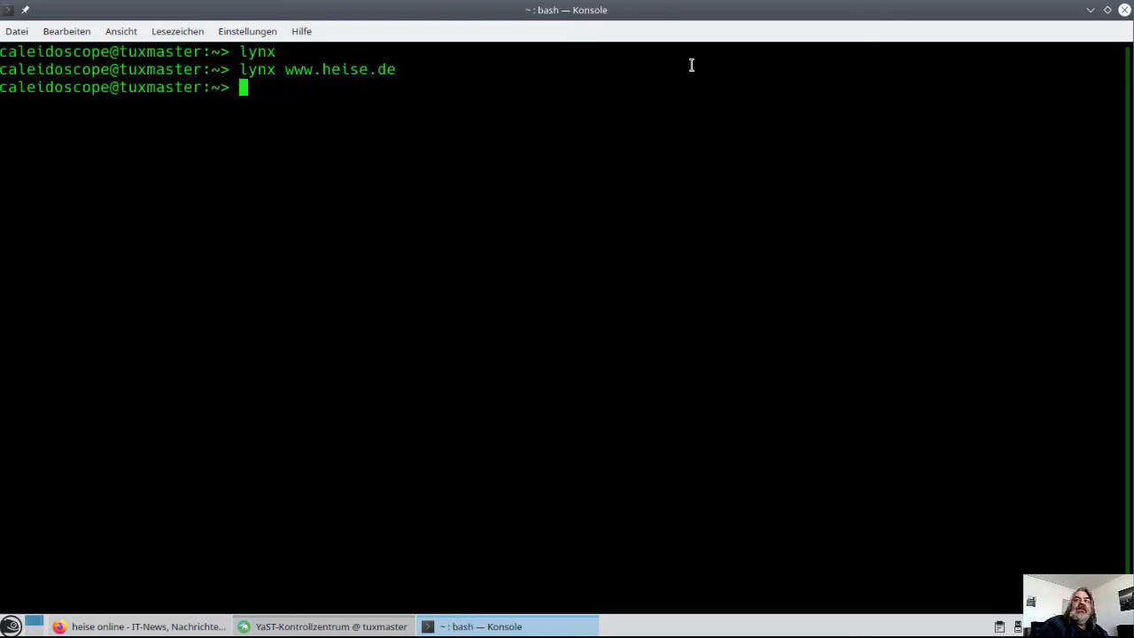
Minimize Konsole and launch Netzwerkeinstellungen from YaST's System category
left_click(1091, 11)
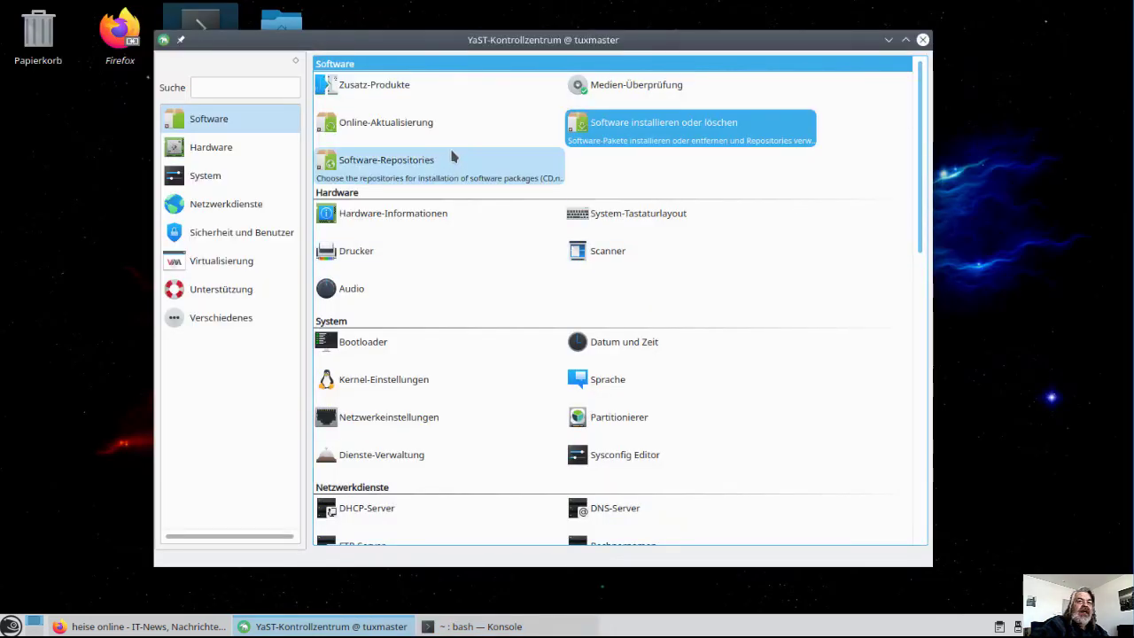
left_click(216, 158)
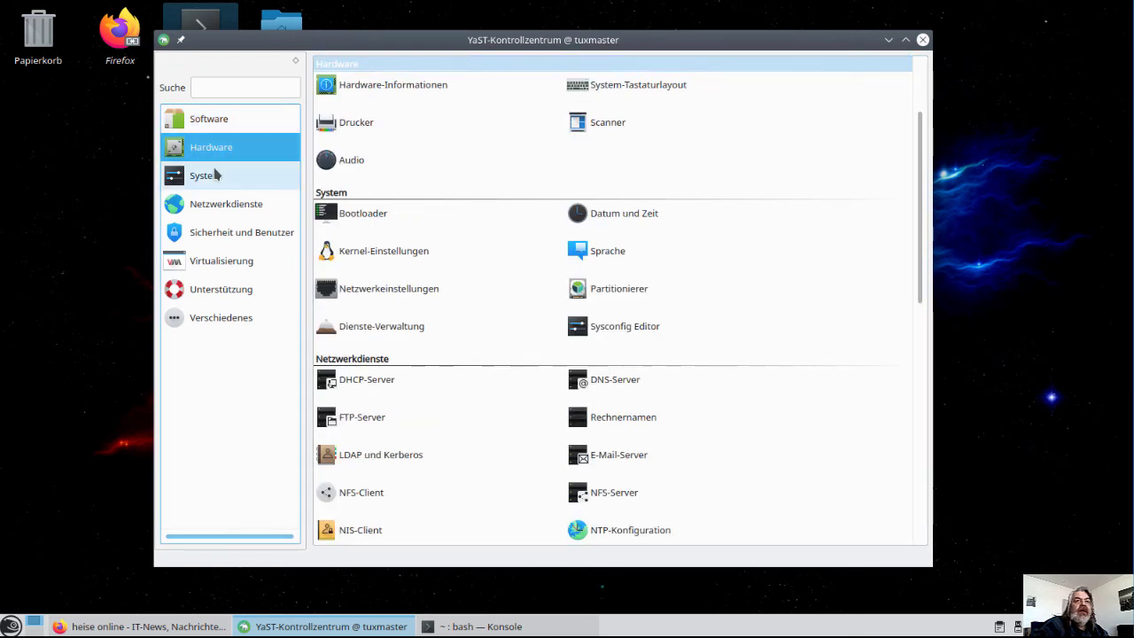
left_click(218, 205)
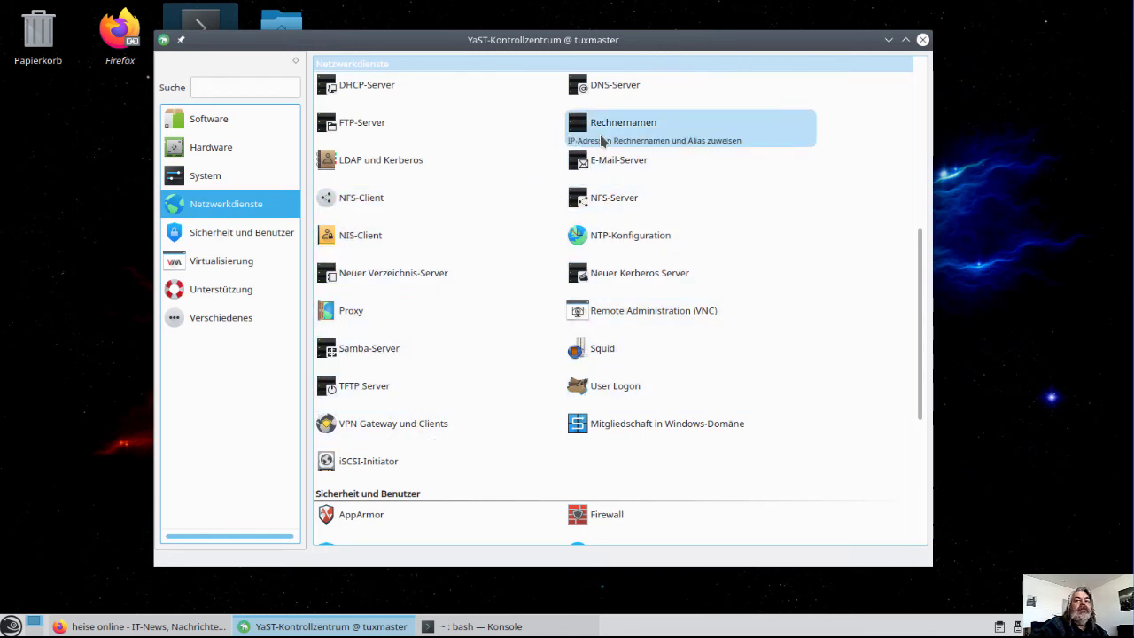
left_click(265, 185)
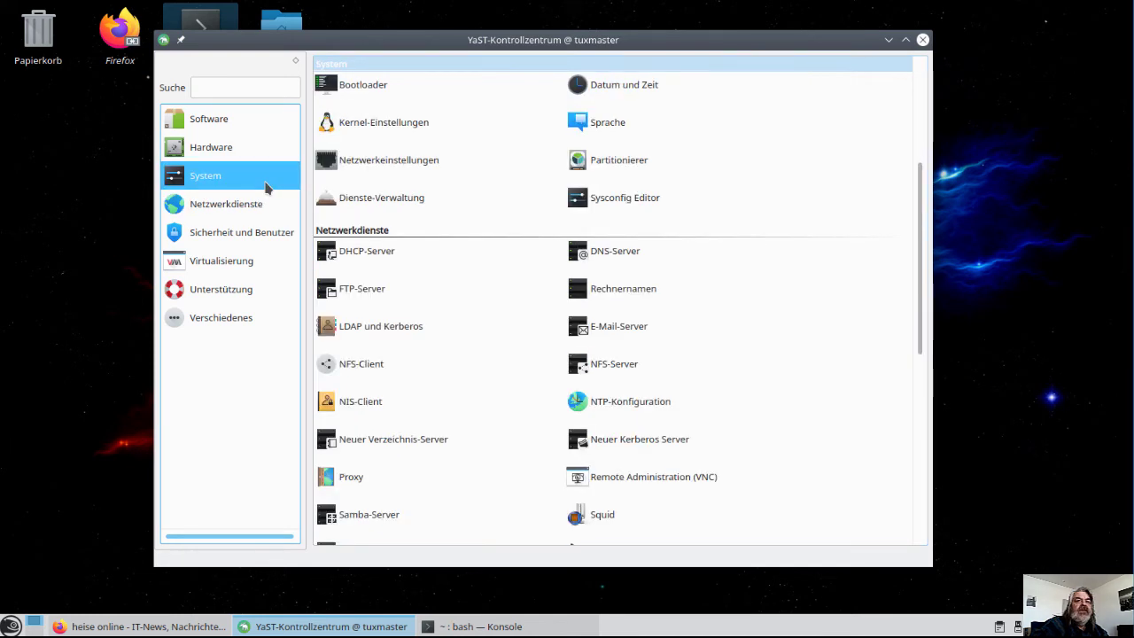
left_click(361, 168)
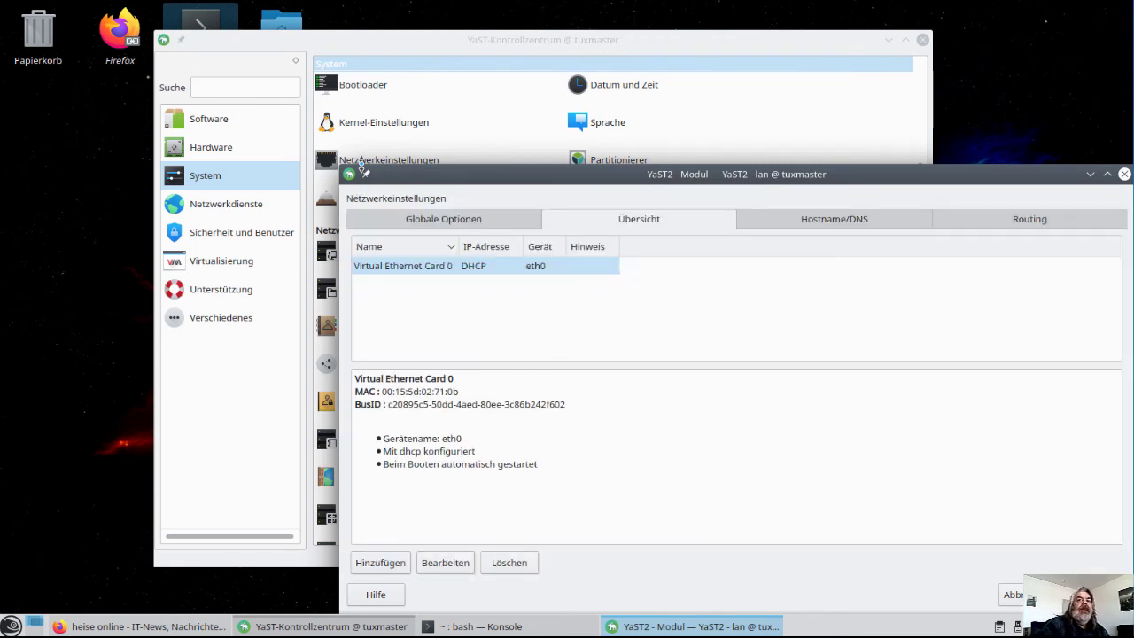
Review the Routing, Hostname/DNS, Globale Optionen and Übersicht tabs, then close with OK
left_click_drag(482, 174, 269, 76)
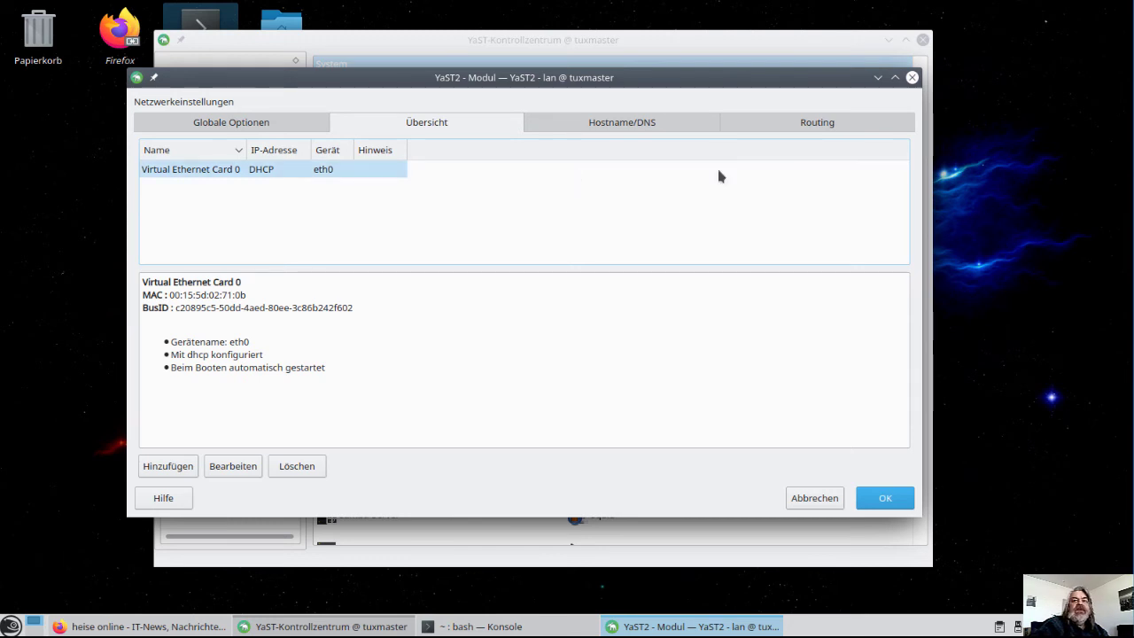
left_click(822, 132)
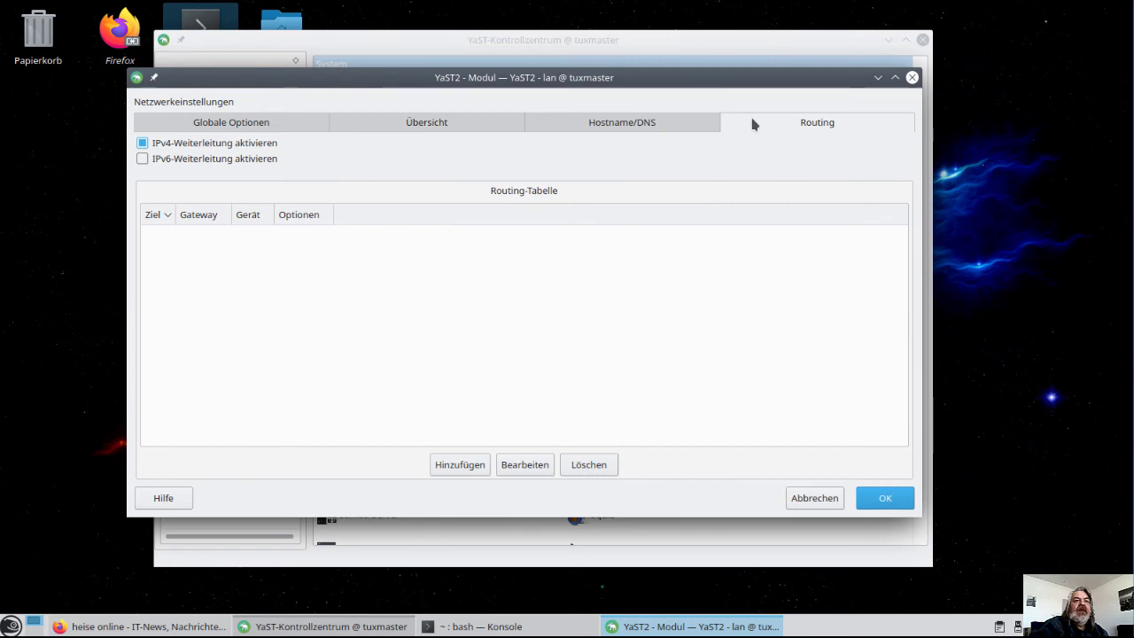
left_click(677, 127)
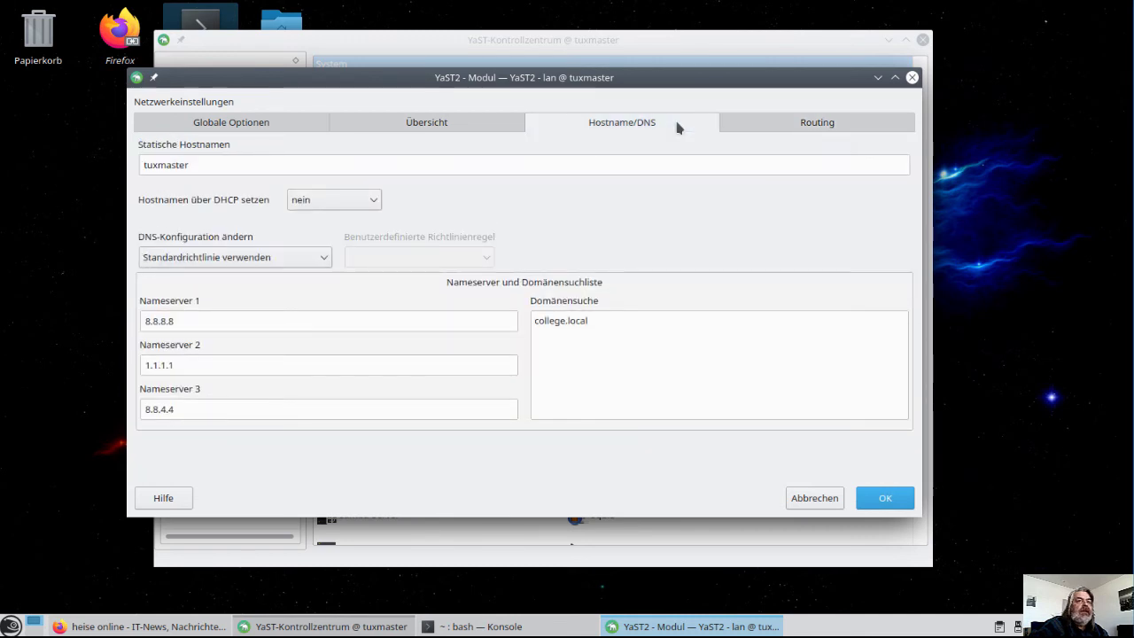
left_click(361, 128)
left_click(273, 128)
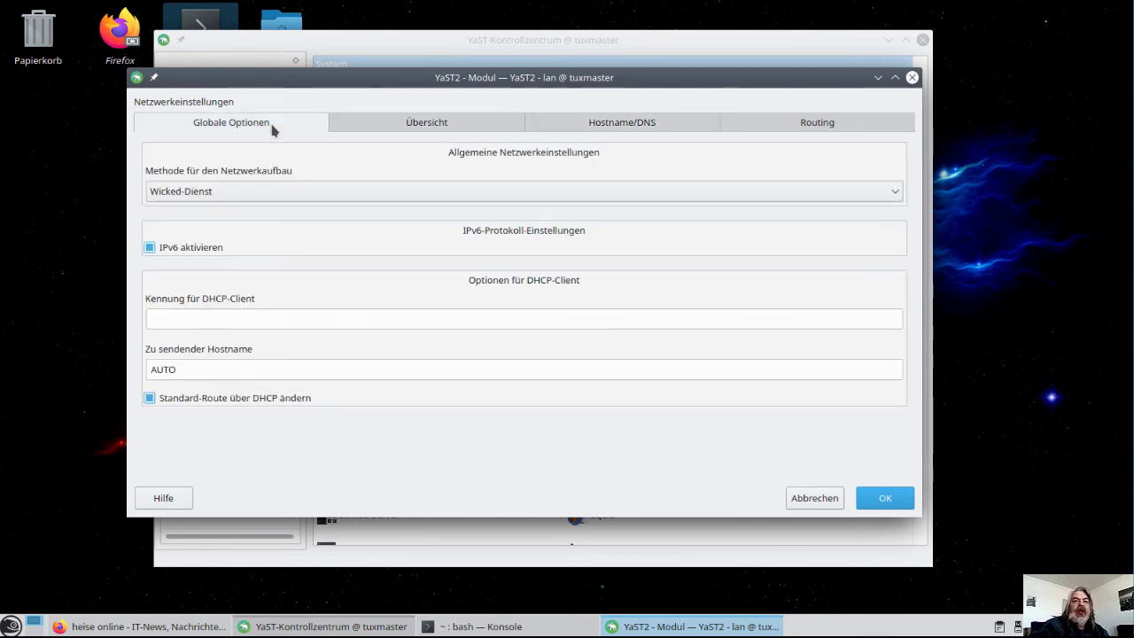
left_click(387, 121)
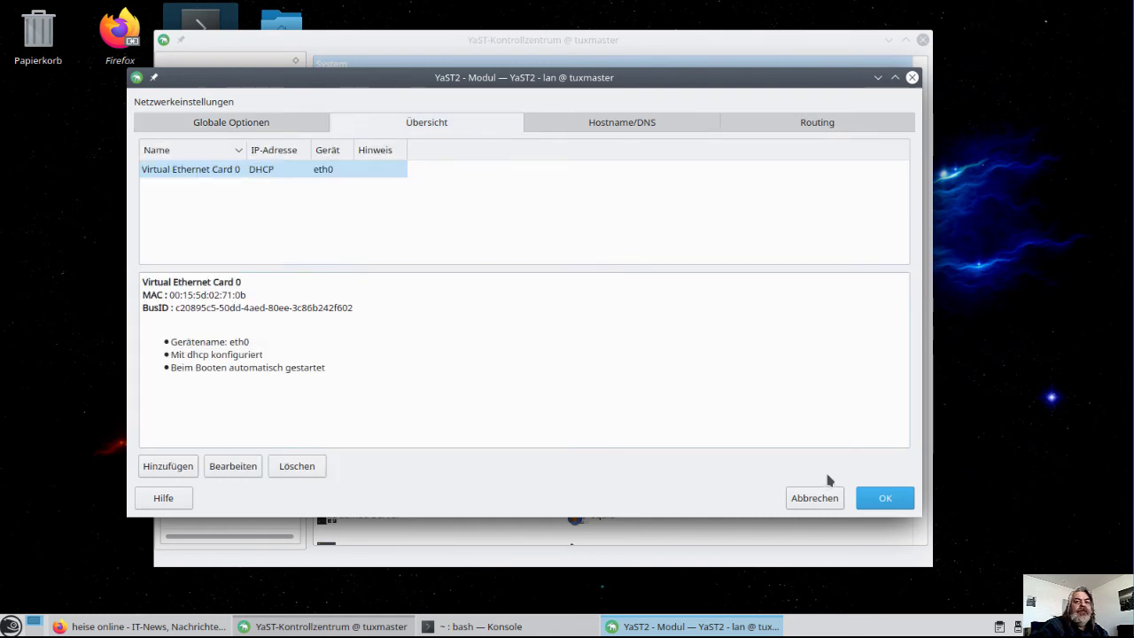
left_click(882, 498)
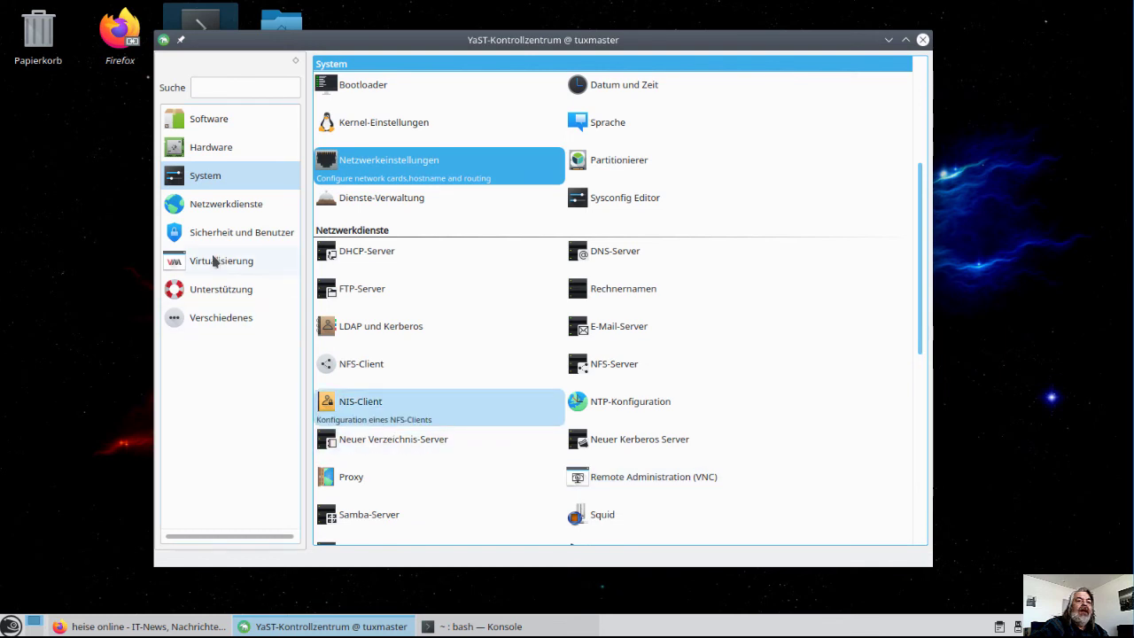
Minimize Konsole and open Sicherheit und Benutzer > Benutzer- und Gruppenverwaltung in YaST
left_click(442, 627)
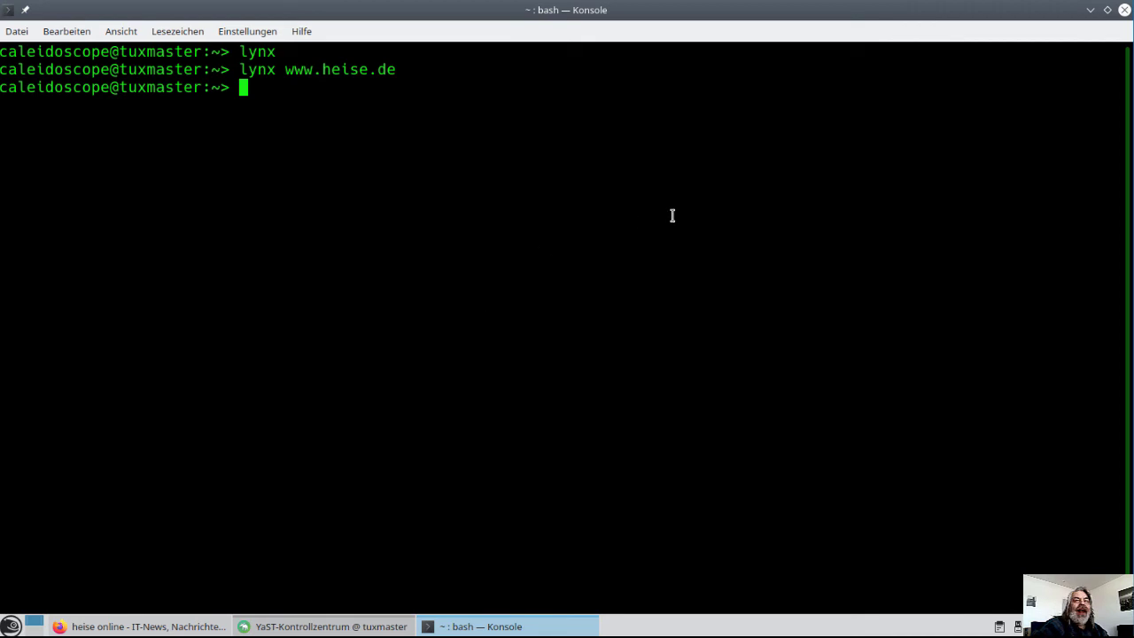
left_click(1090, 10)
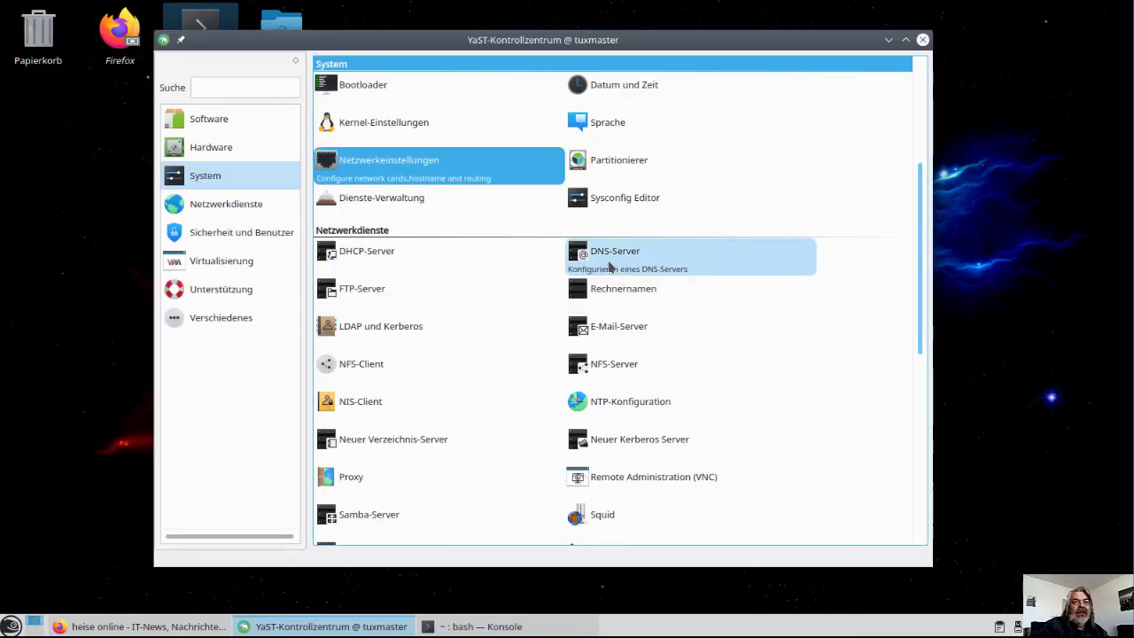
left_click(202, 234)
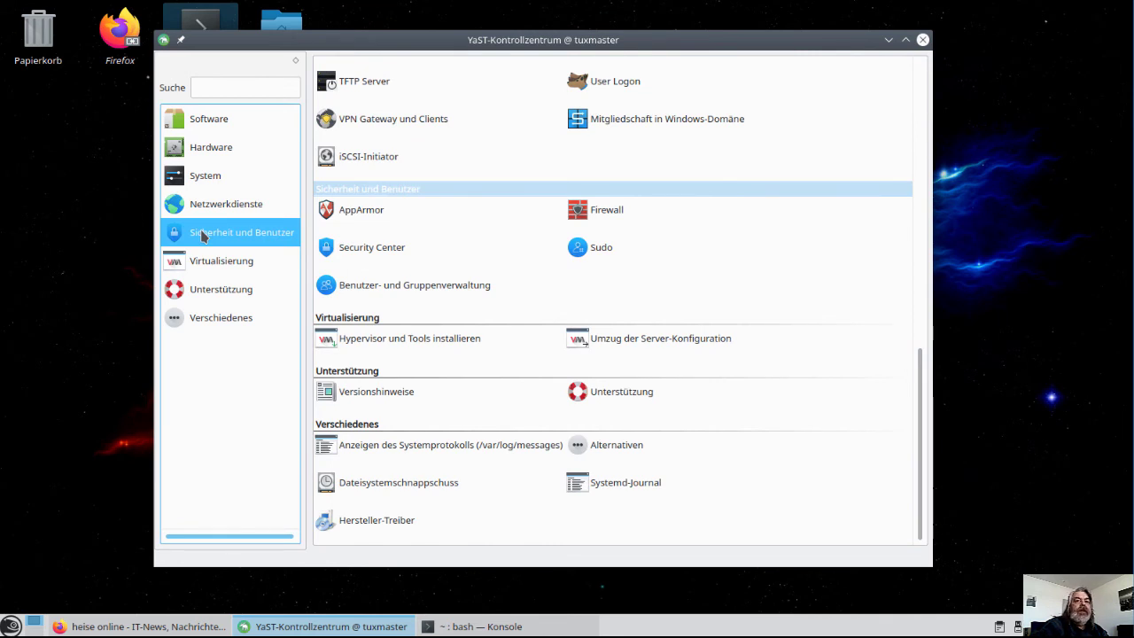
left_click(355, 283)
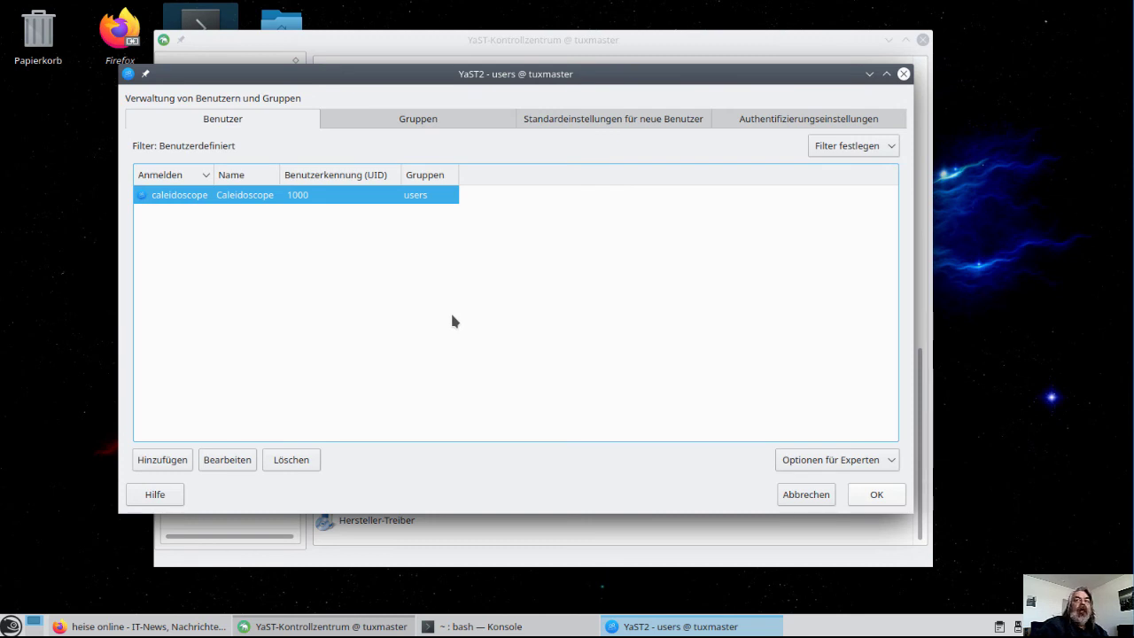
Add local user user2 with a password, accepting the weak-password warning
left_click(163, 464)
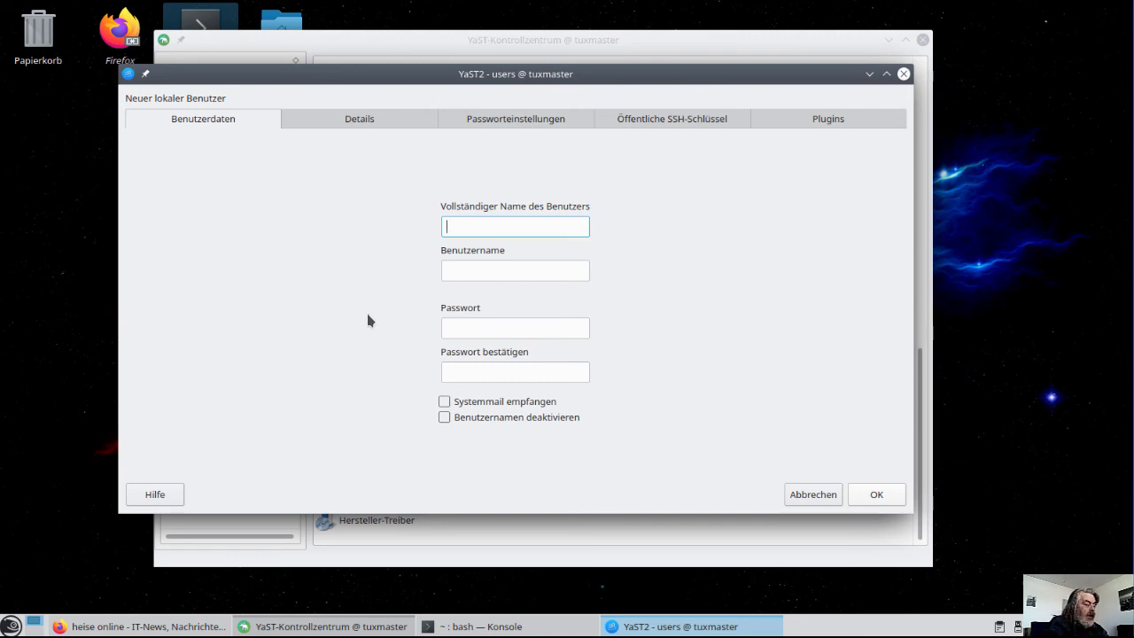
type("user2")
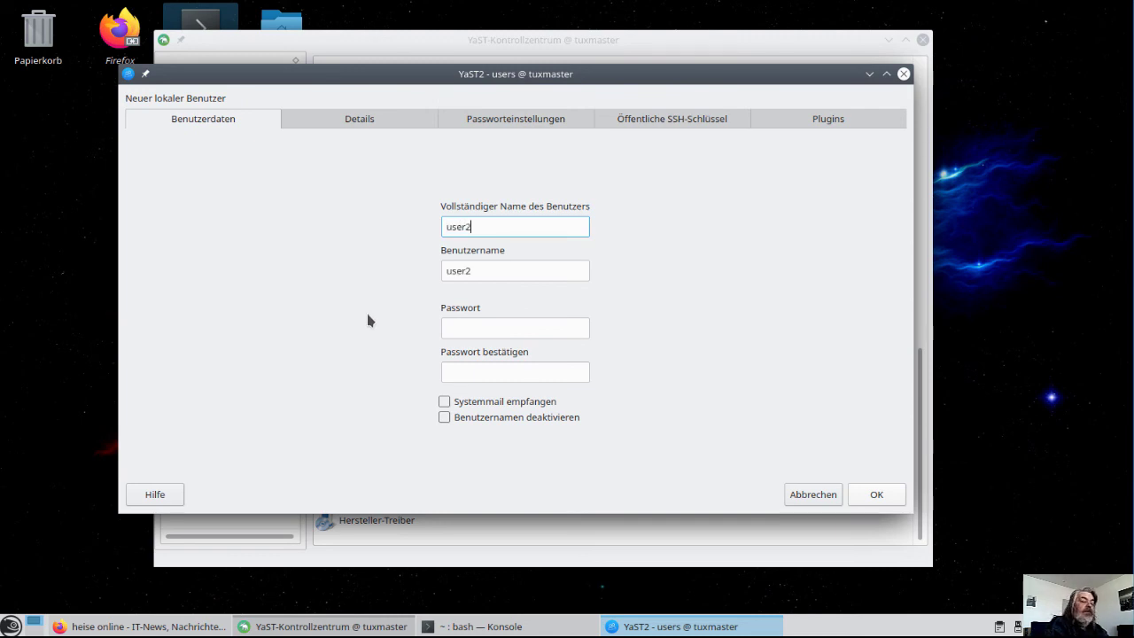
key("Tab")
key("Tab")
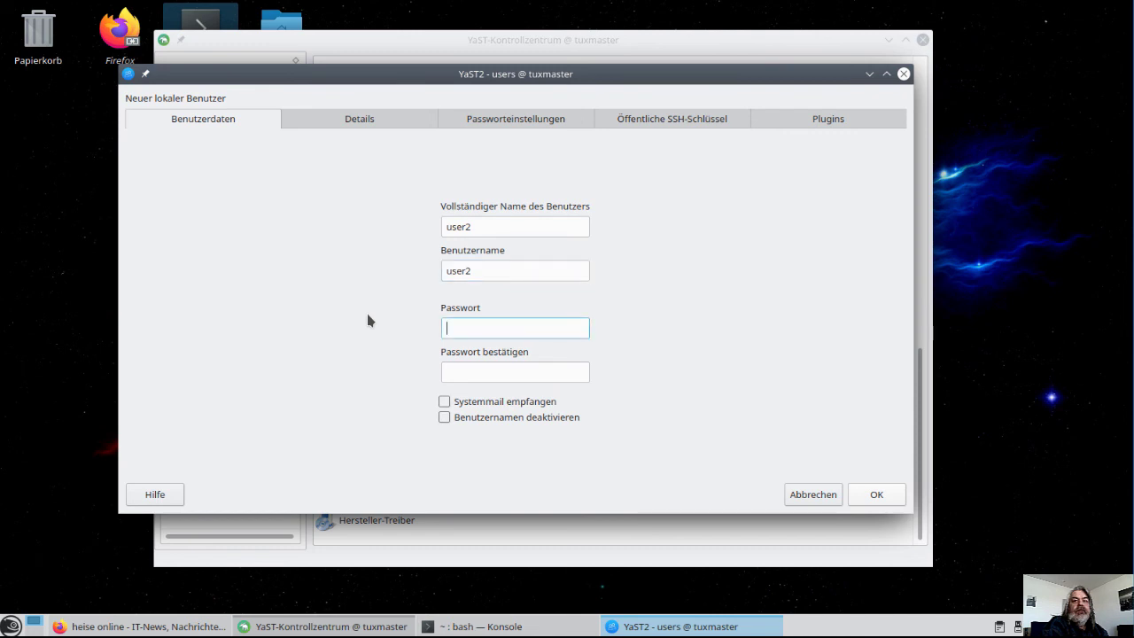
type("test123")
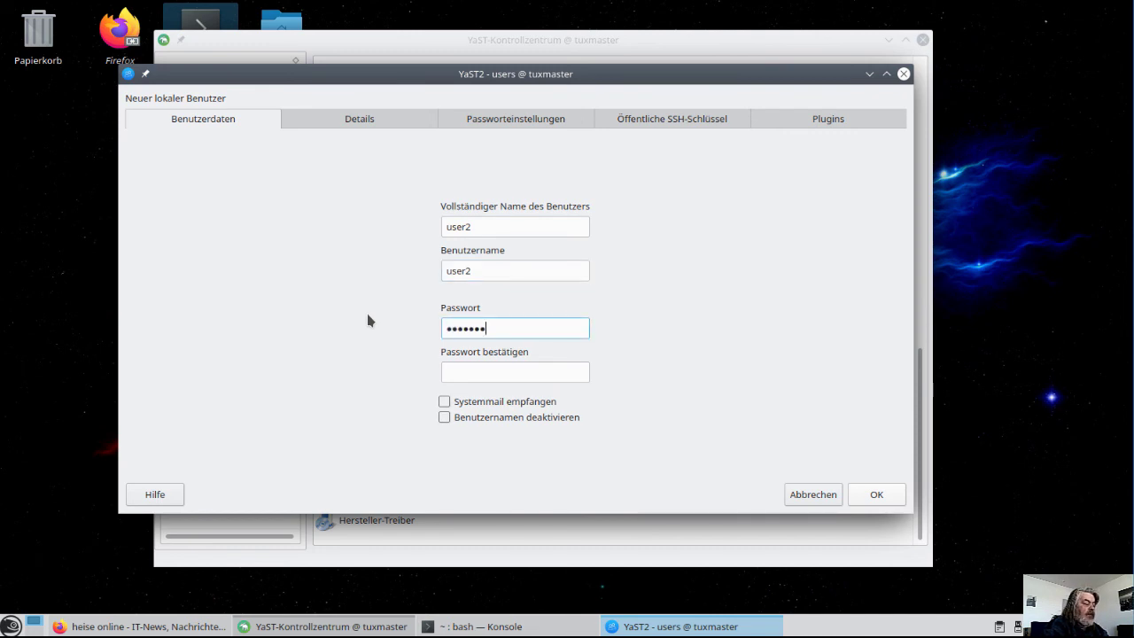
type("45")
key("Tab")
type("t")
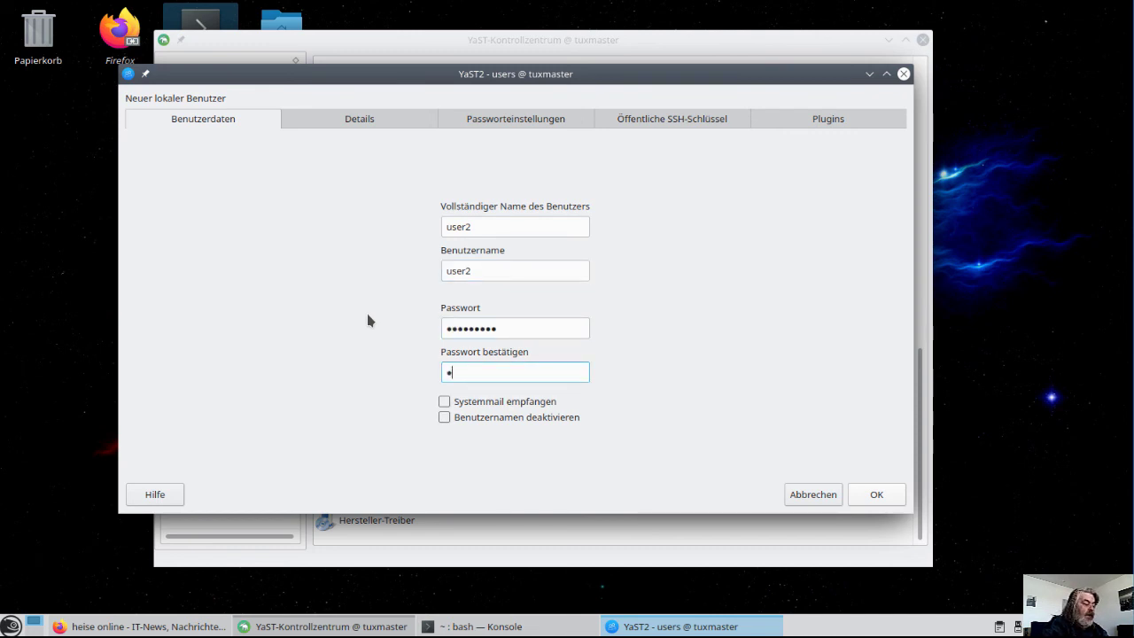
type("est12345")
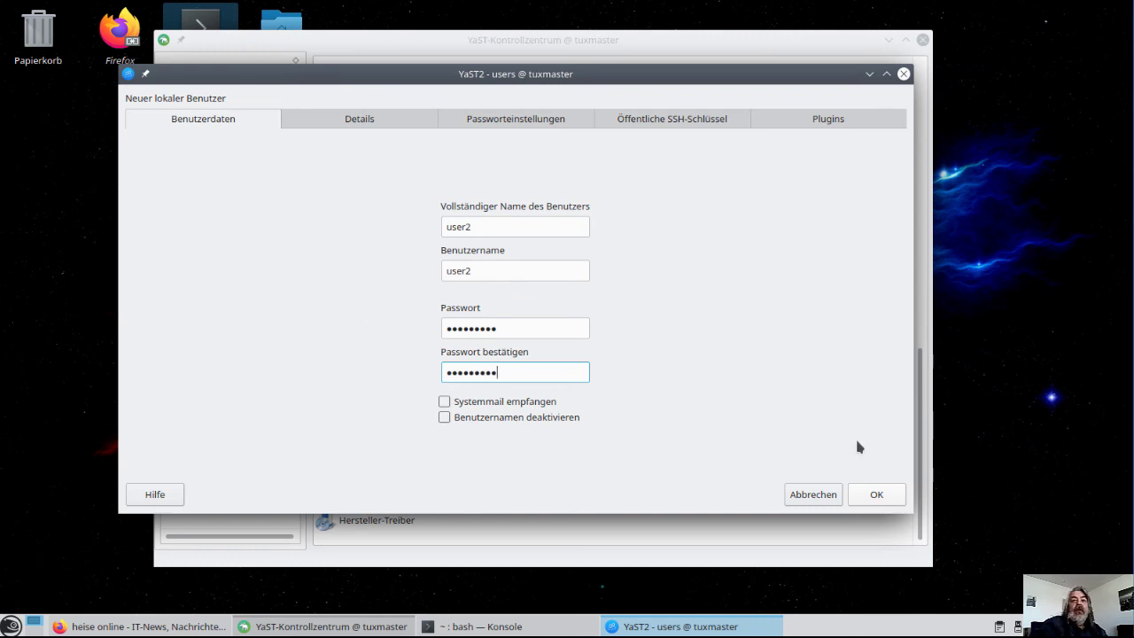
left_click(874, 495)
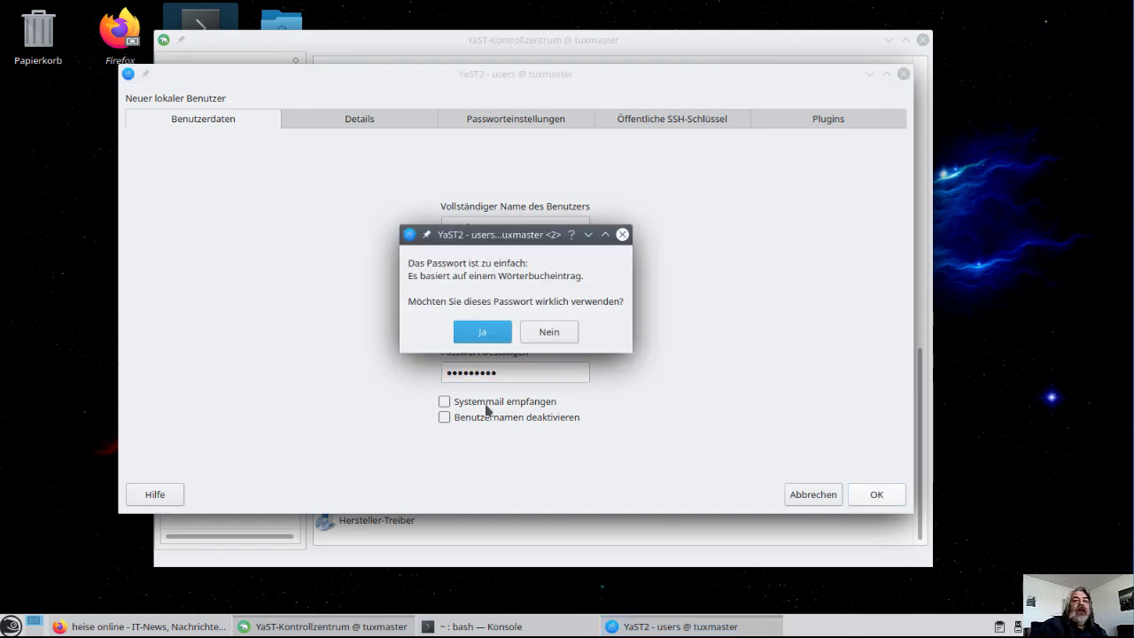
left_click(483, 331)
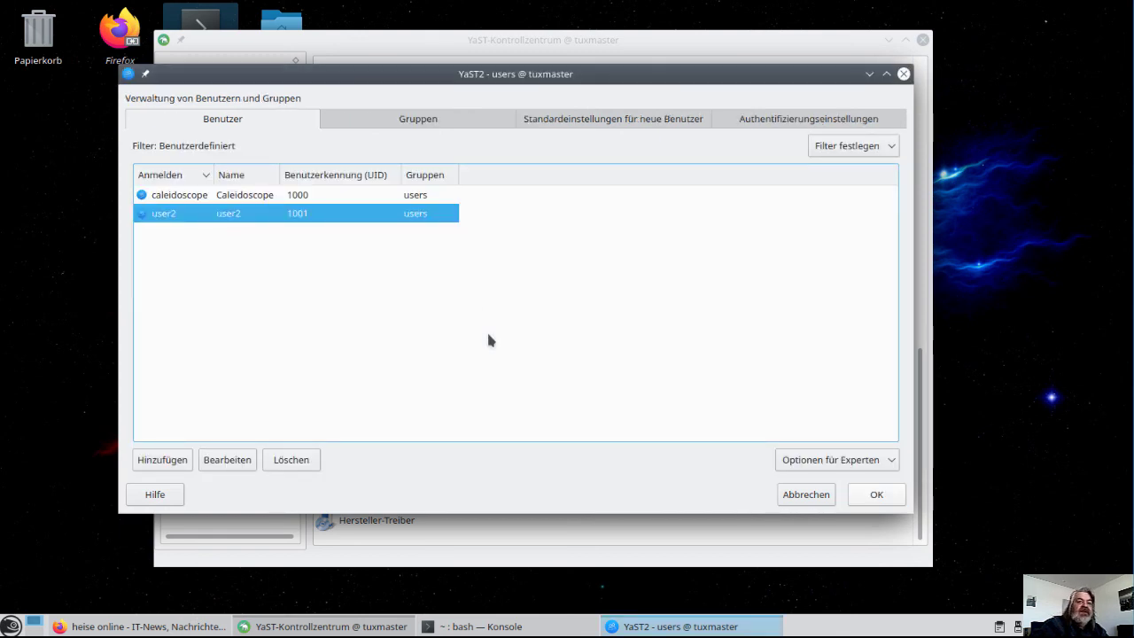
left_click(522, 627)
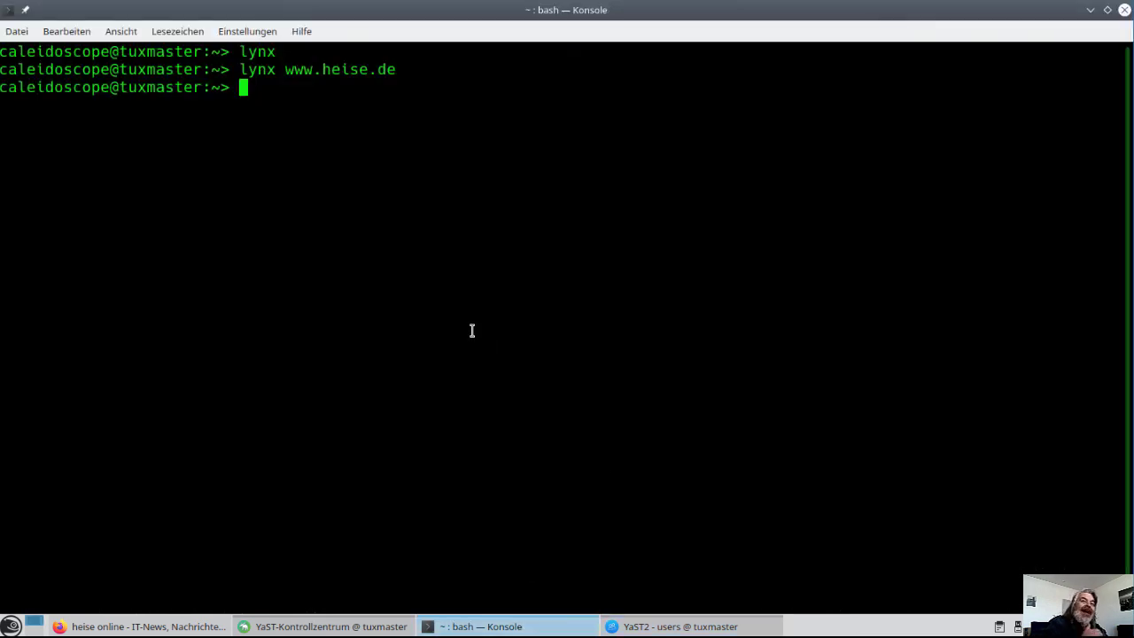
Become root in Konsole with su and run useradd to print its usage
type("su")
key("Return")
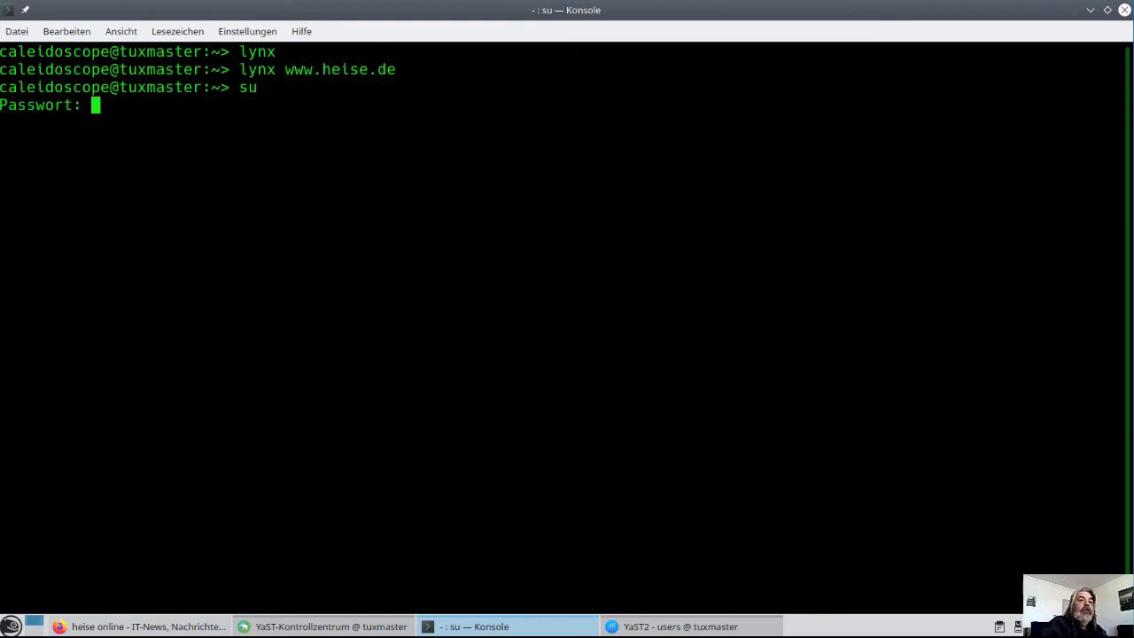
key("Return")
type("useradd")
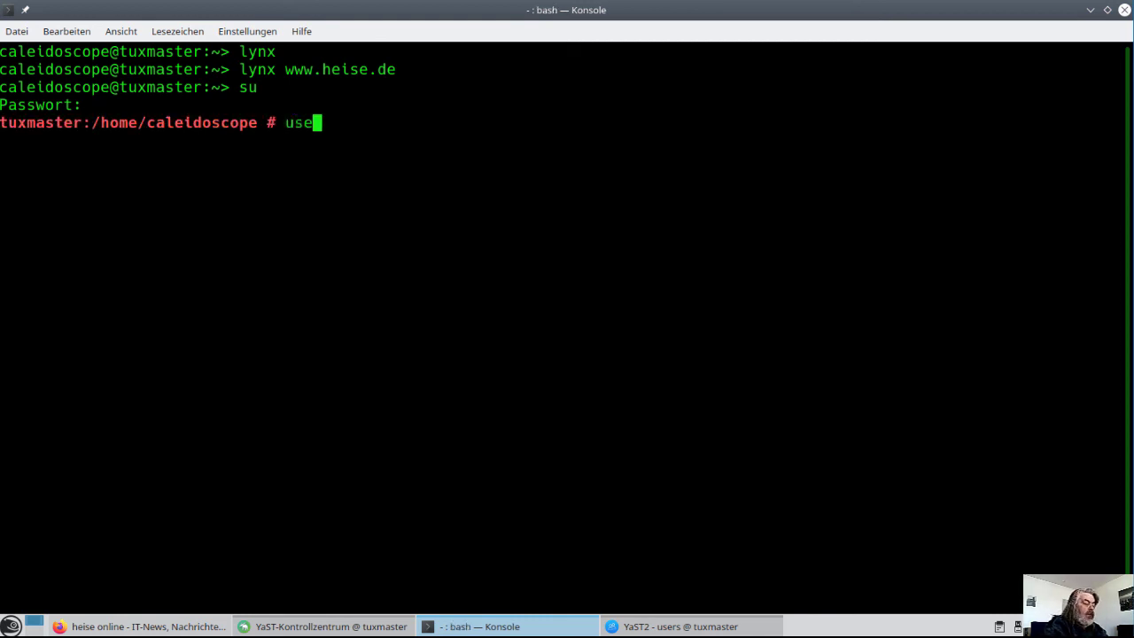
key("Return")
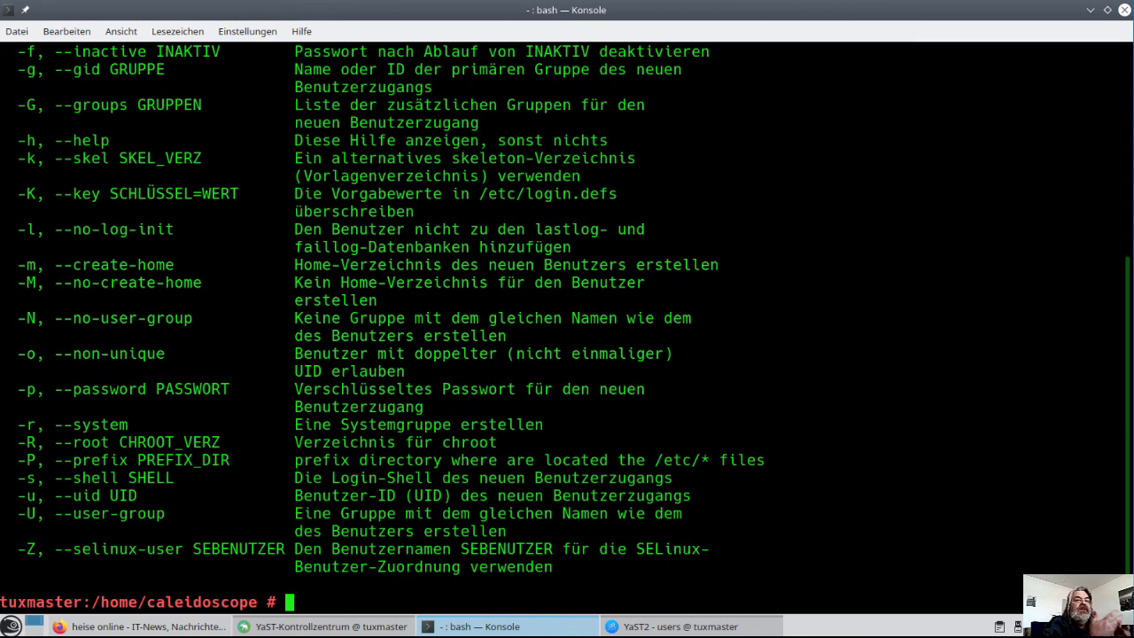
Review useradd's option list, then save the YaST user changes and close user management
scroll(455, 271, "up", 6)
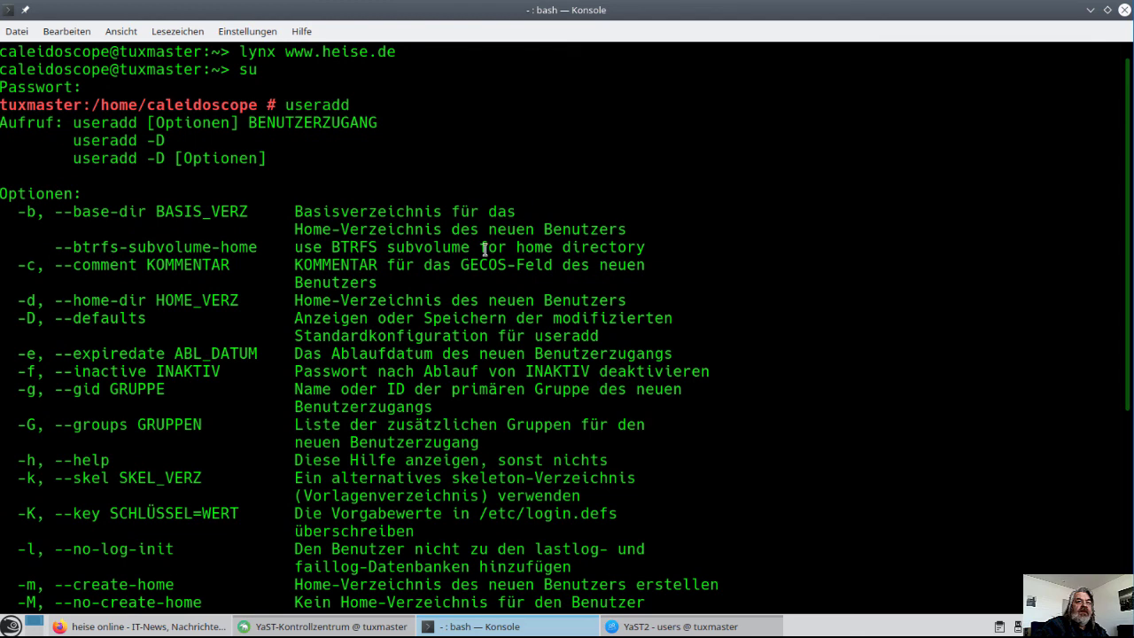
scroll(485, 248, "down", 3)
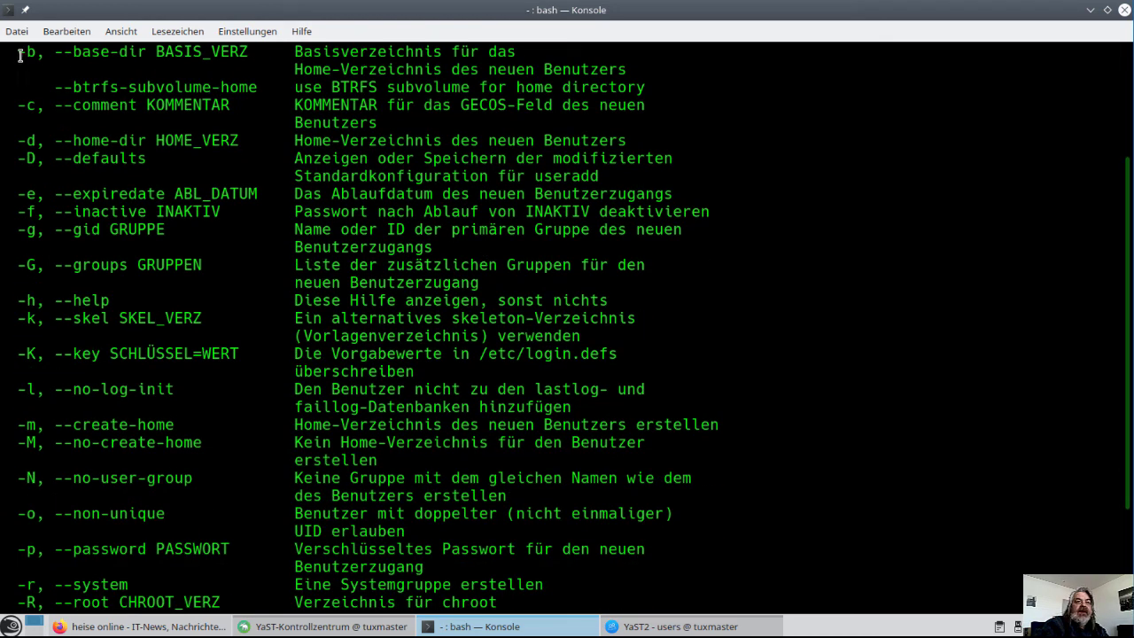
left_click_drag(19, 55, 312, 550)
left_click(434, 467)
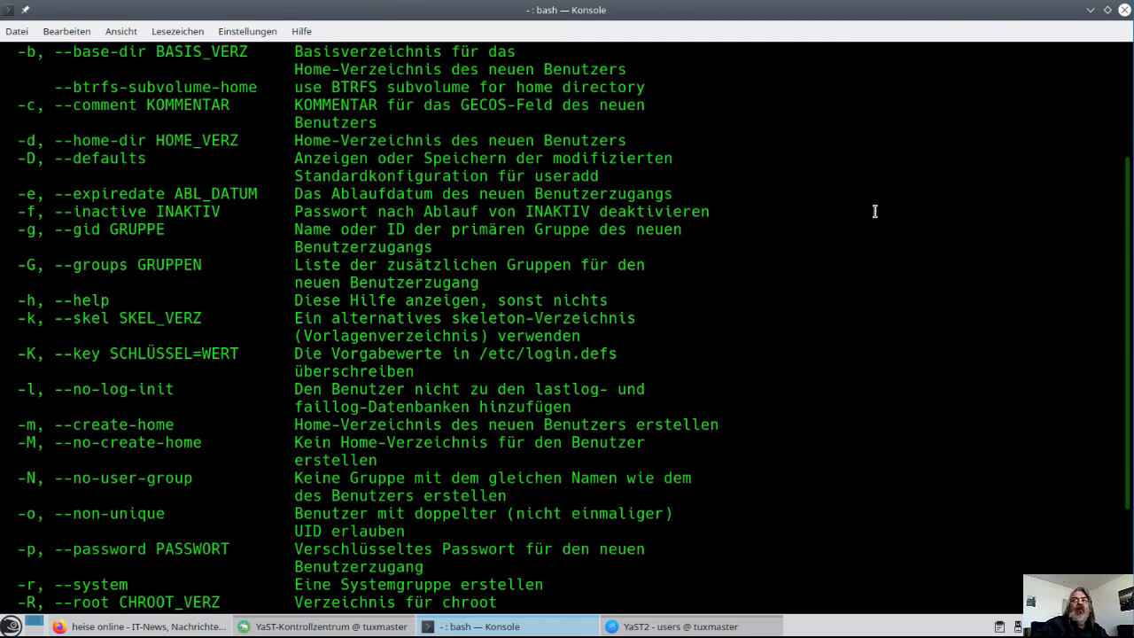
left_click(1090, 11)
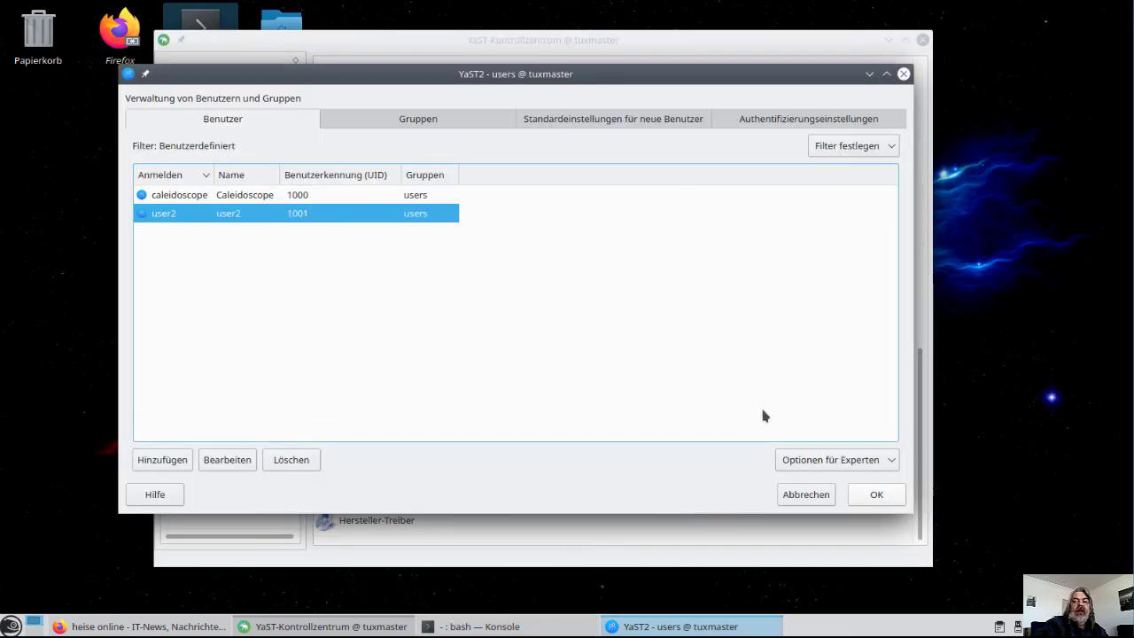
left_click(874, 495)
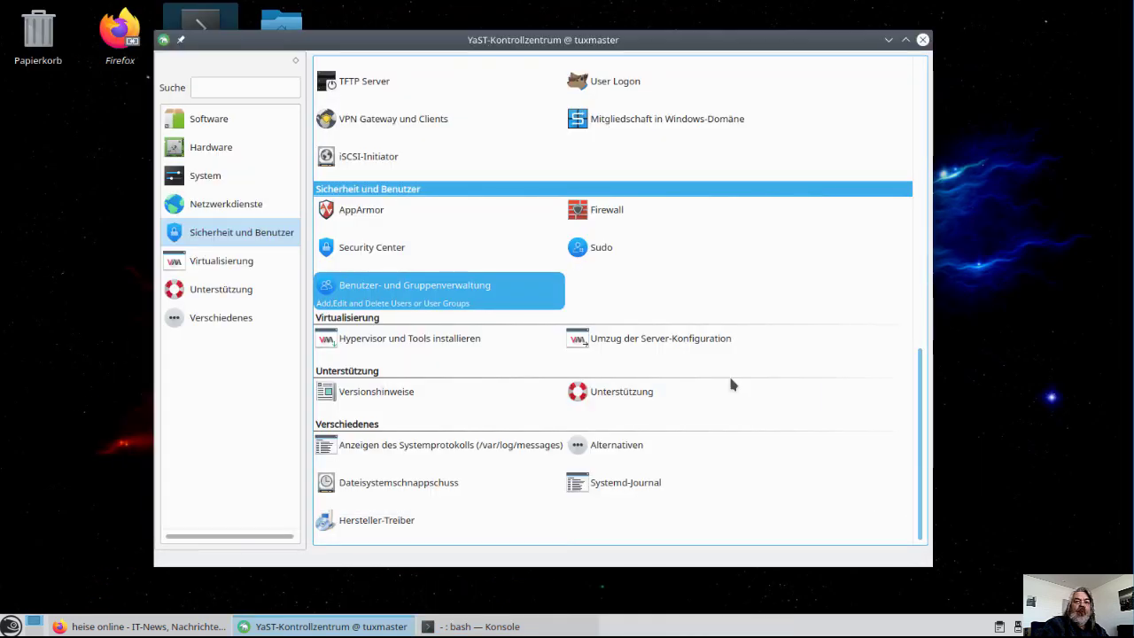